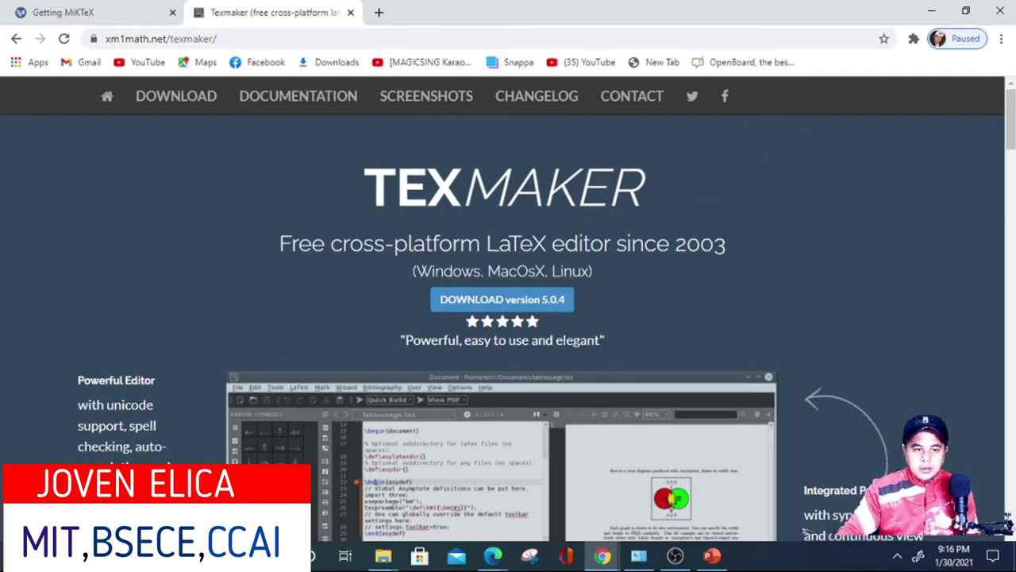
Open the Latex Tutorials folder on New Volume (D:) and launch the basic-miktex-21.1-x64 installer.
click(16, 555)
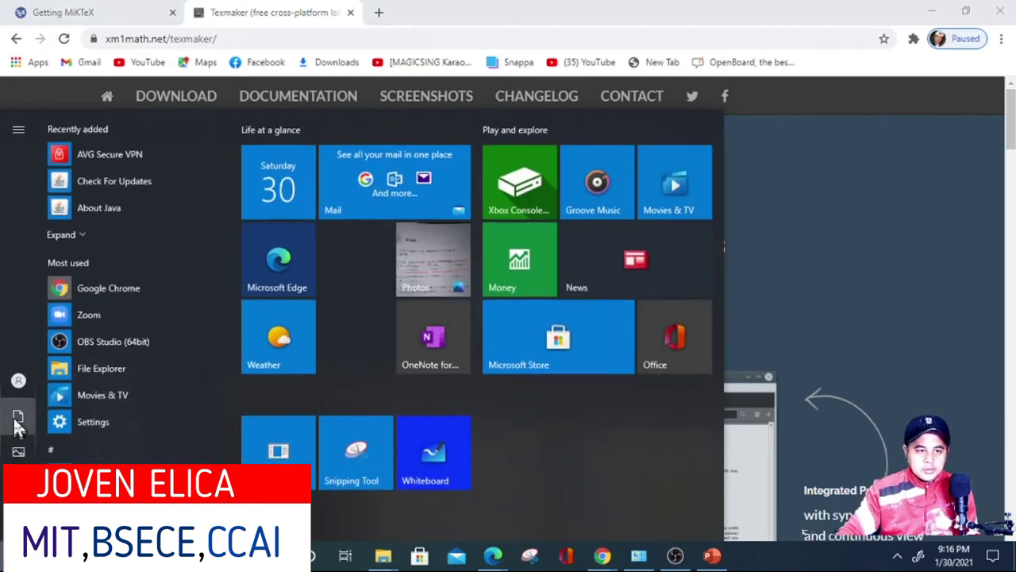
mouse_move(18, 424)
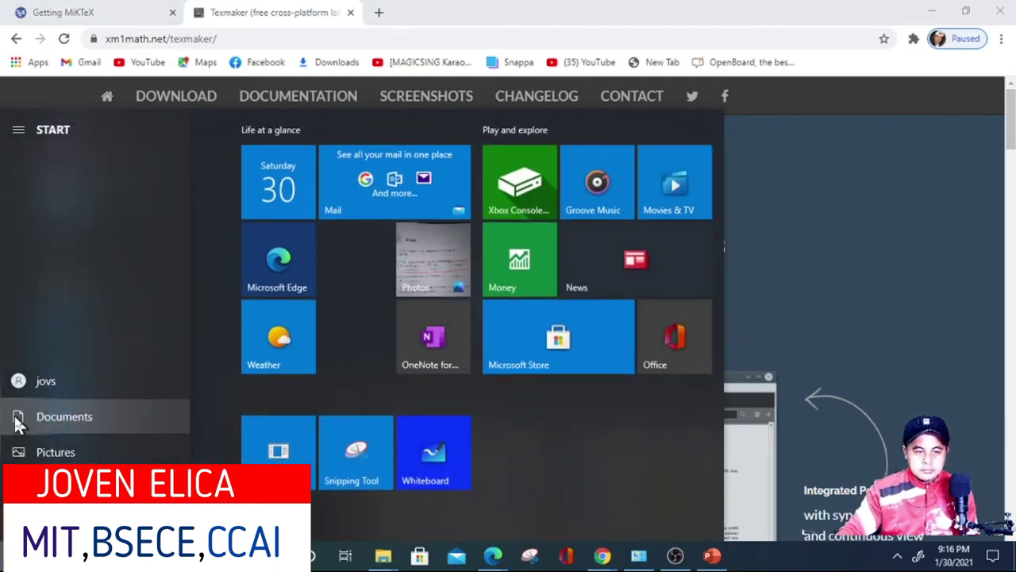
click(17, 424)
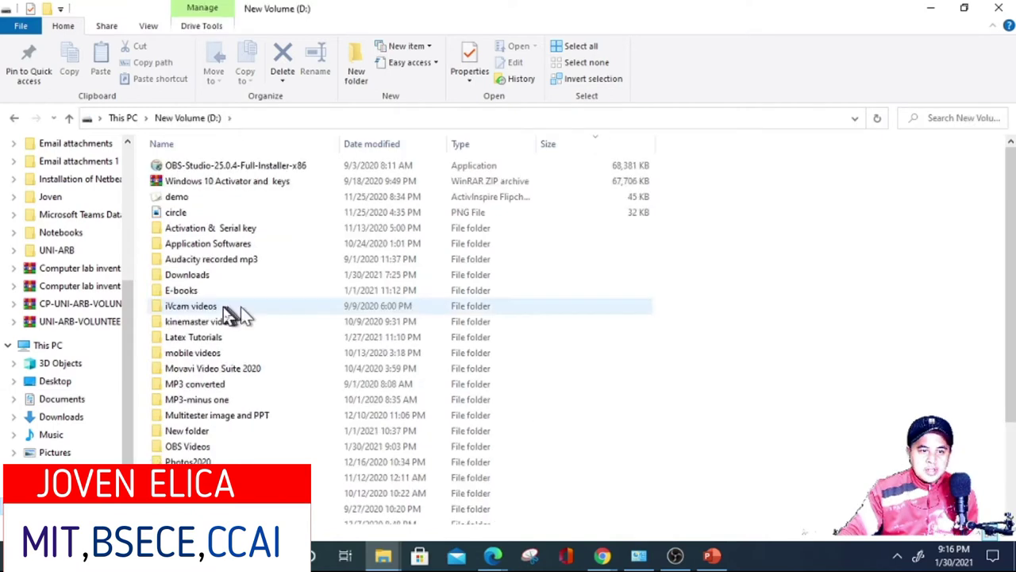
click(207, 338)
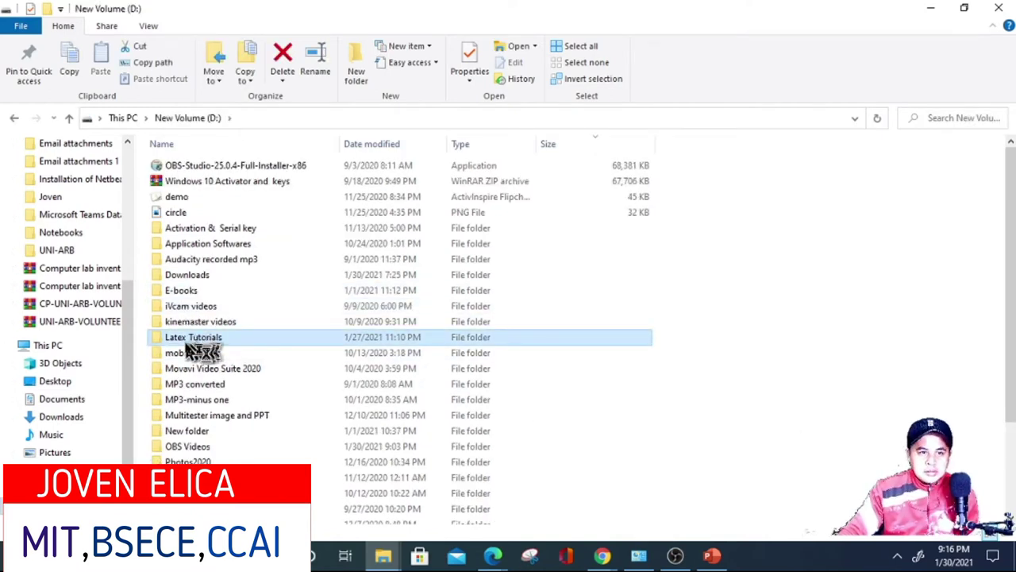
double_click(195, 340)
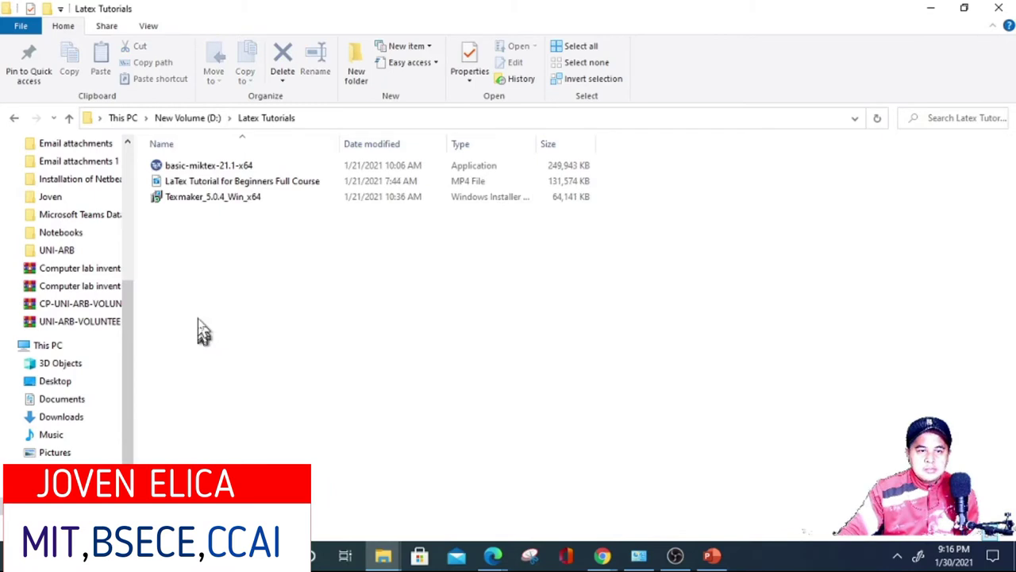
double_click(212, 169)
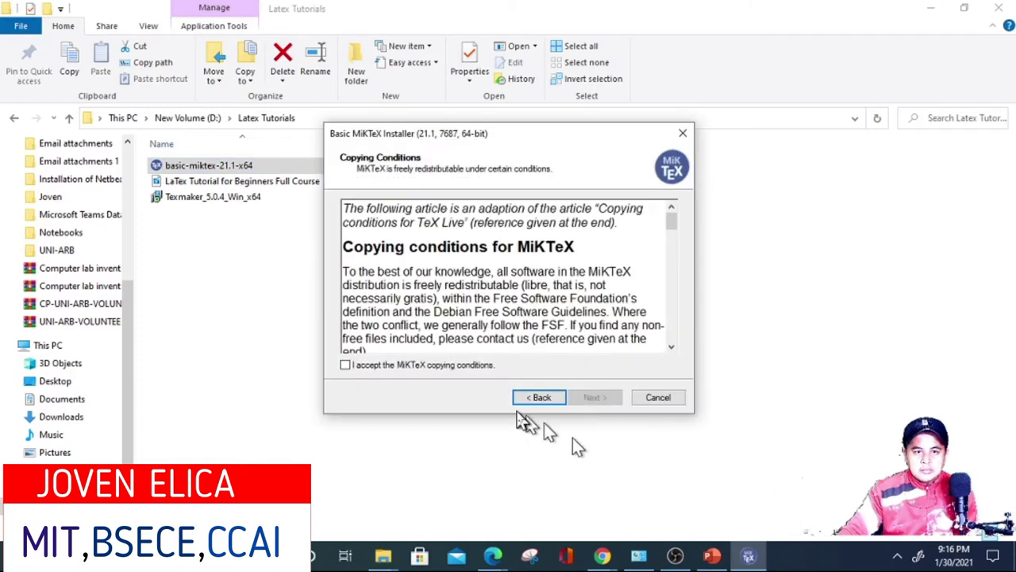
Accept the MiKTeX copying conditions and keep the current-user-only installation scope with the default installation directory.
click(403, 369)
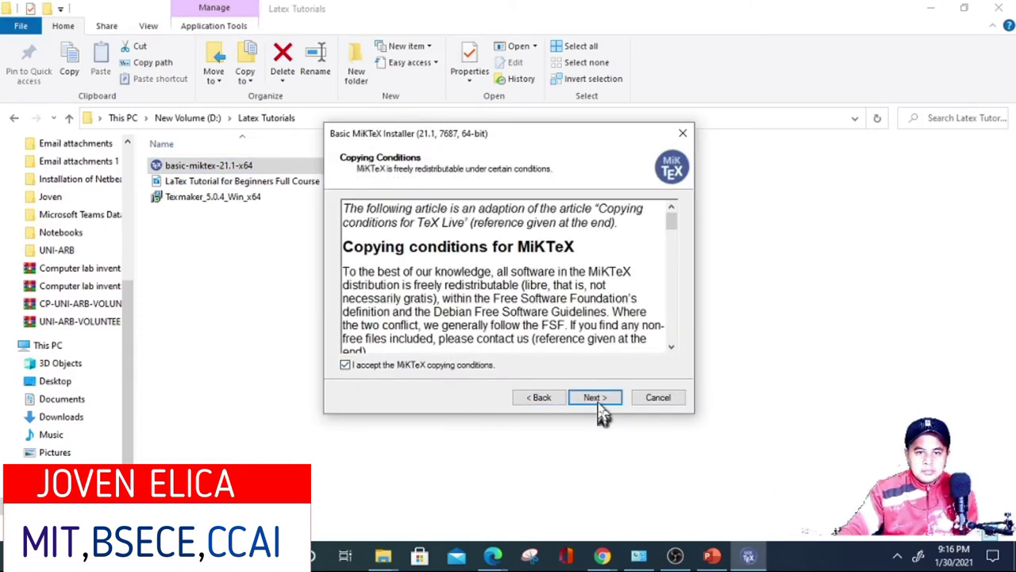
click(596, 397)
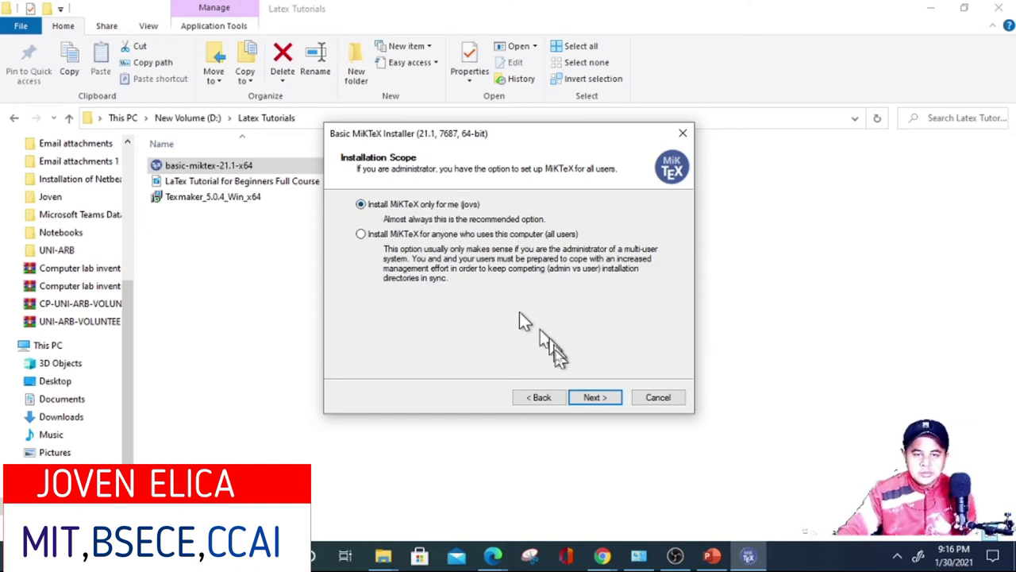
click(593, 398)
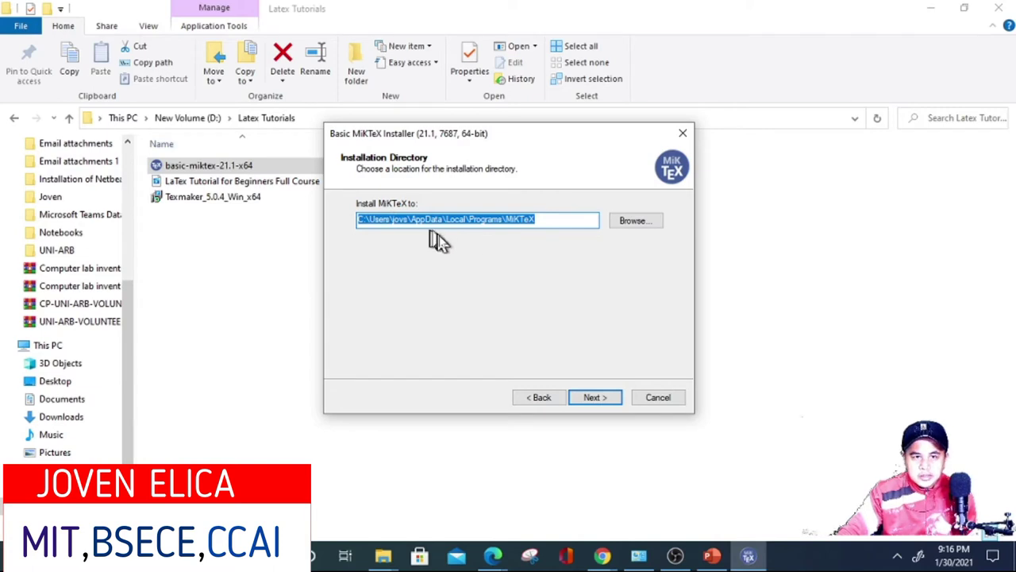
click(594, 402)
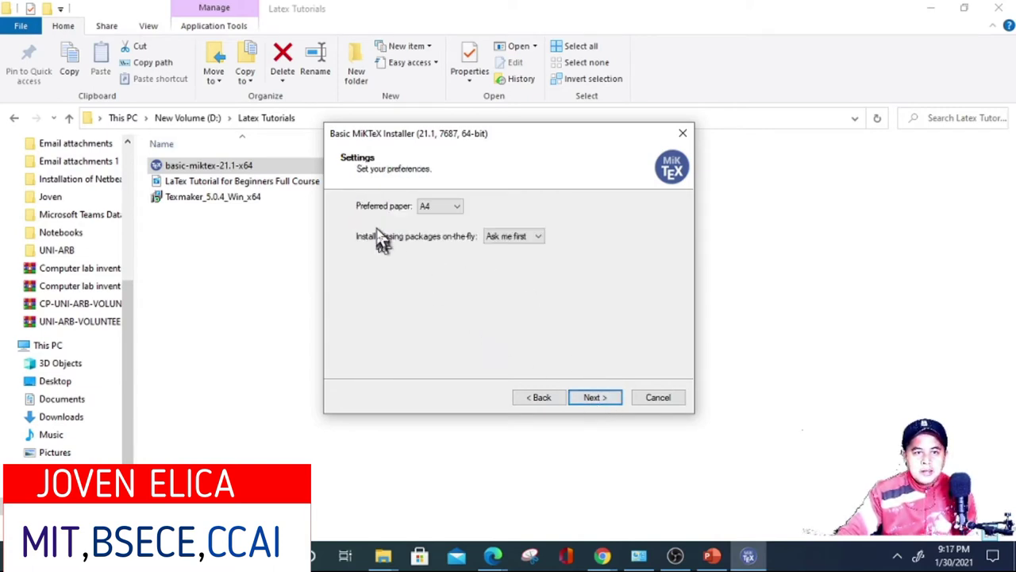
Choose A4 as preferred paper, keep missing-package installation on Ask me first, and start the MiKTeX installation.
click(458, 207)
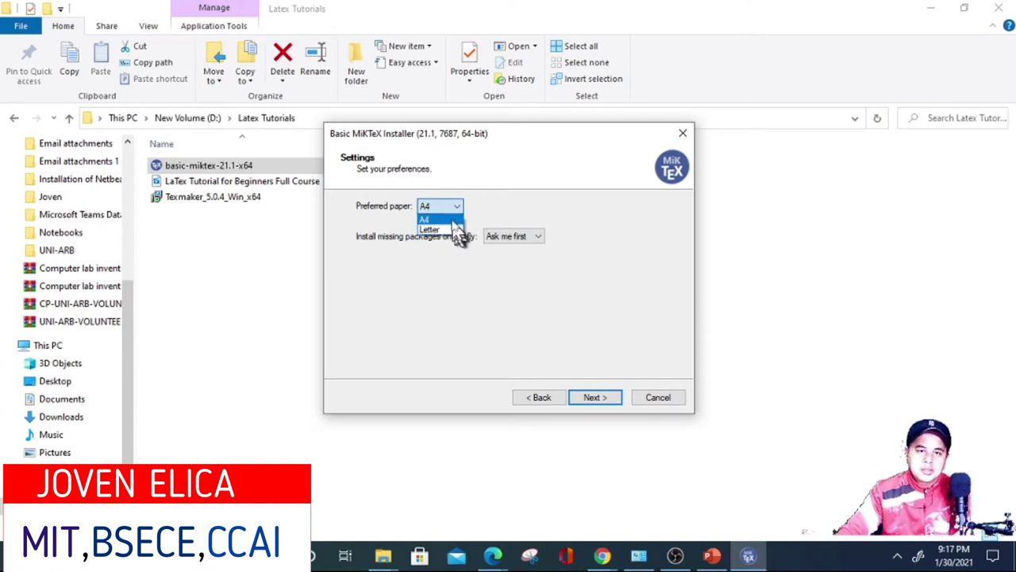
click(447, 219)
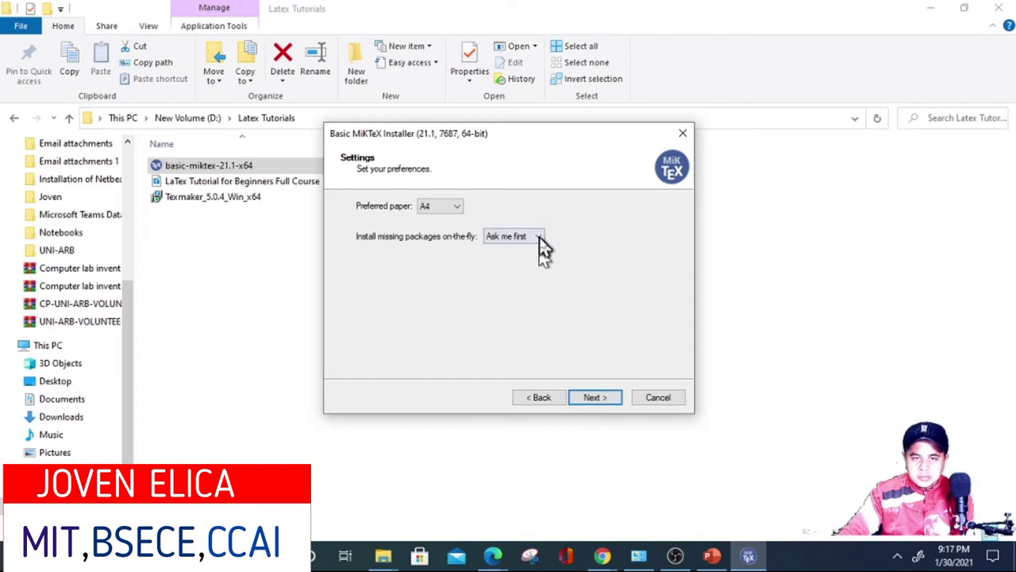
click(599, 401)
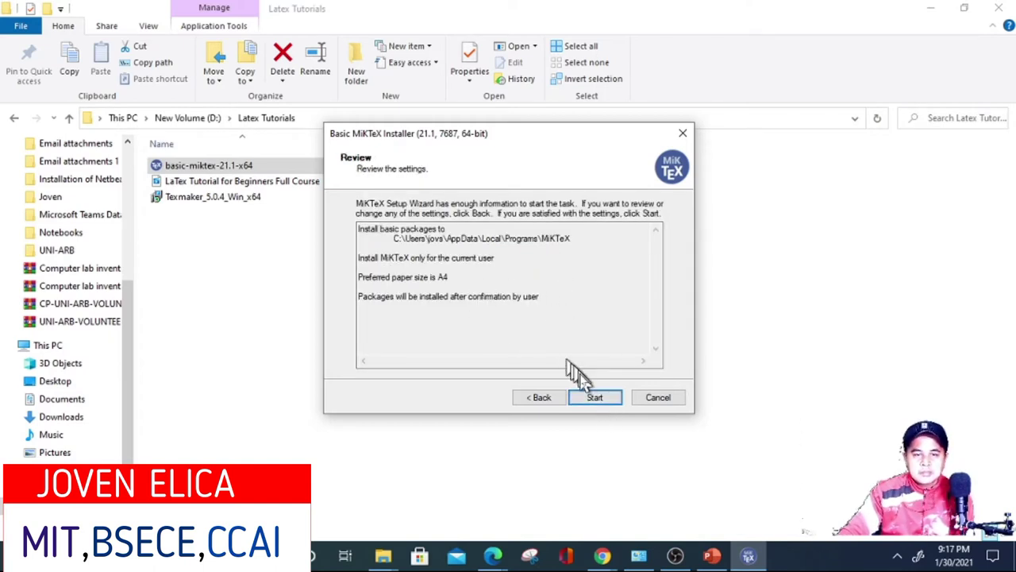
click(597, 398)
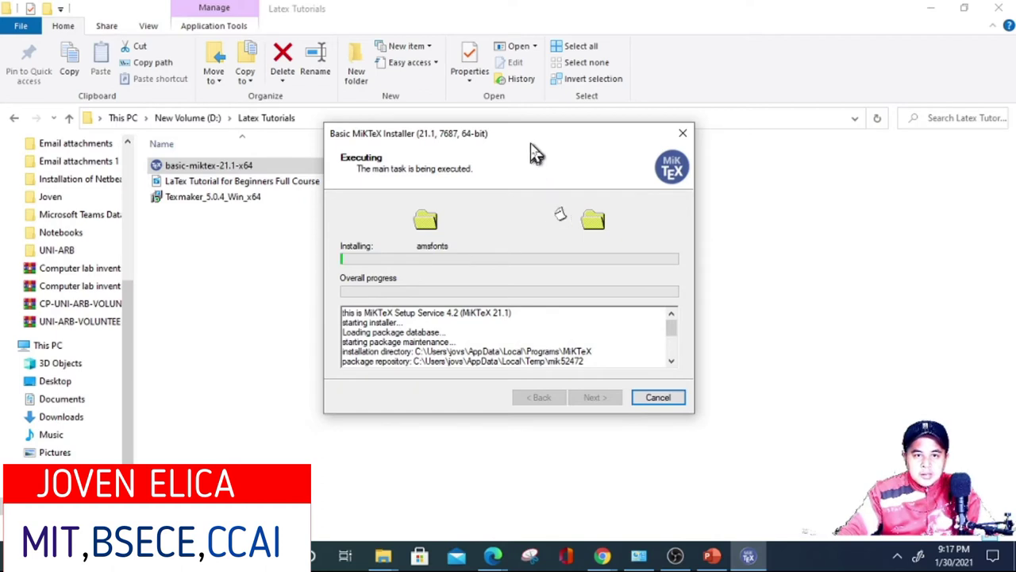
drag(533, 149, 656, 136)
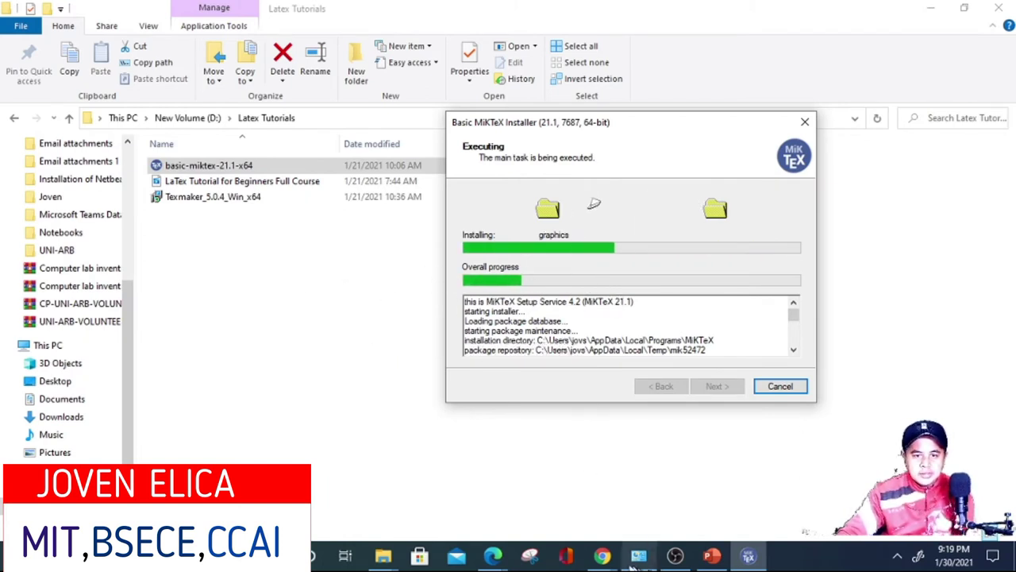
Switch to Chrome and open overleaf.com in a new tab.
mouse_move(607, 559)
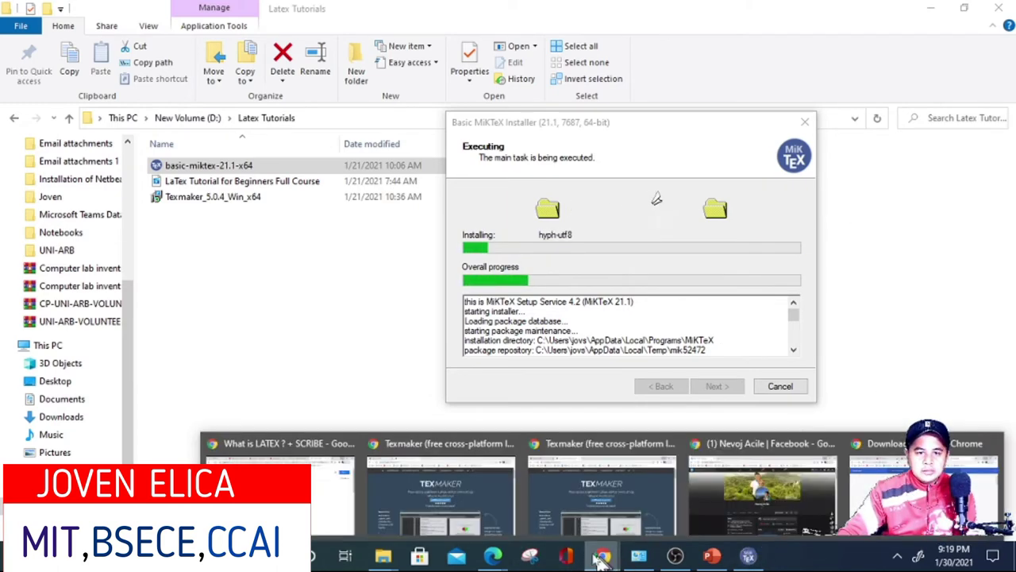
click(312, 492)
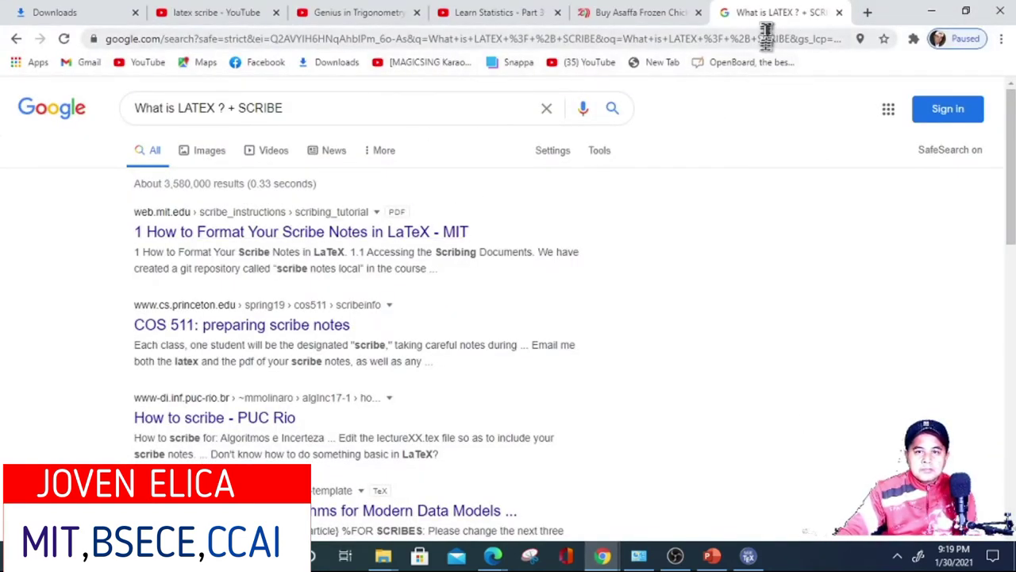
click(867, 13)
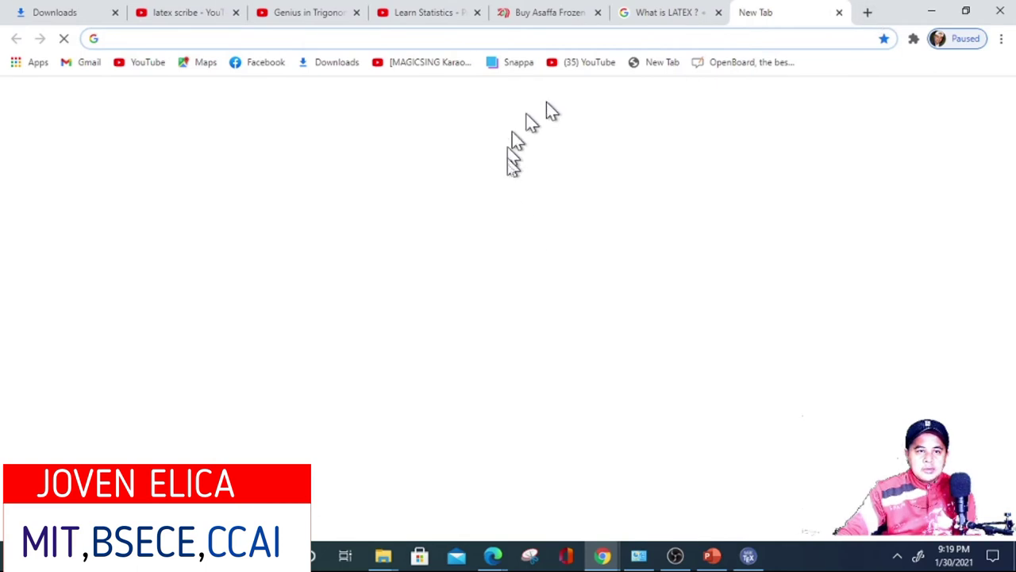
text(over)
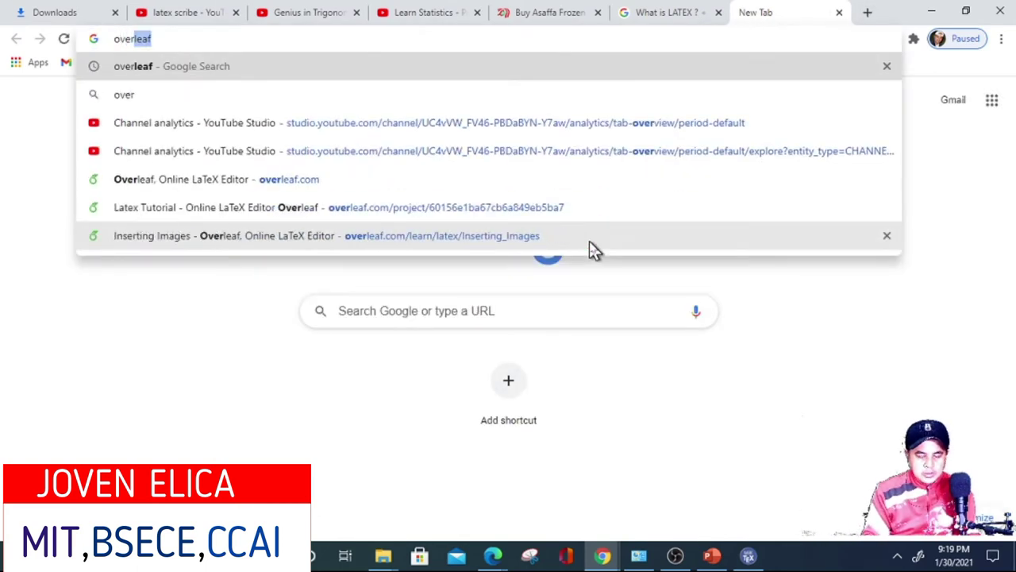
text(leaf.com)
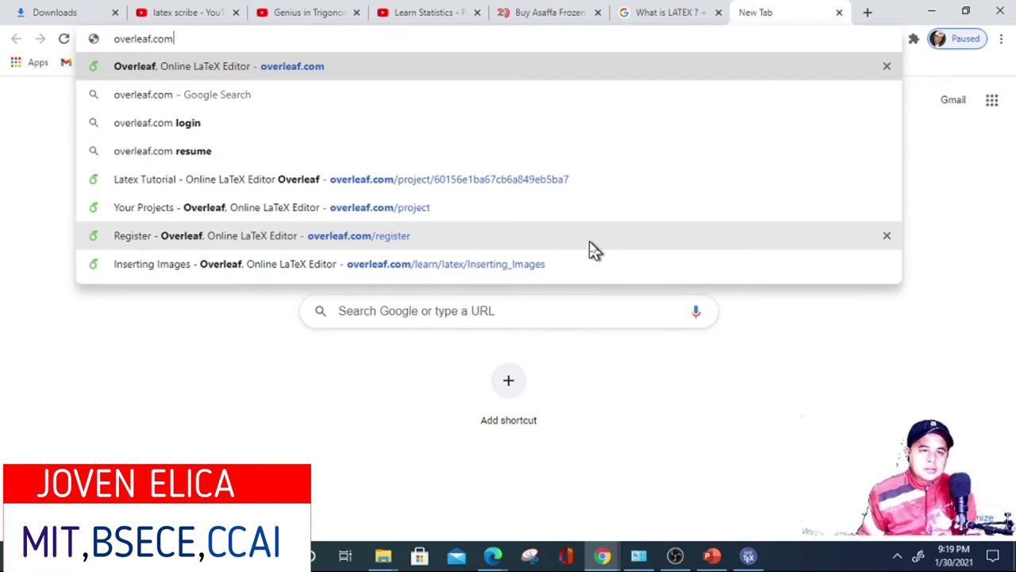
key(Return)
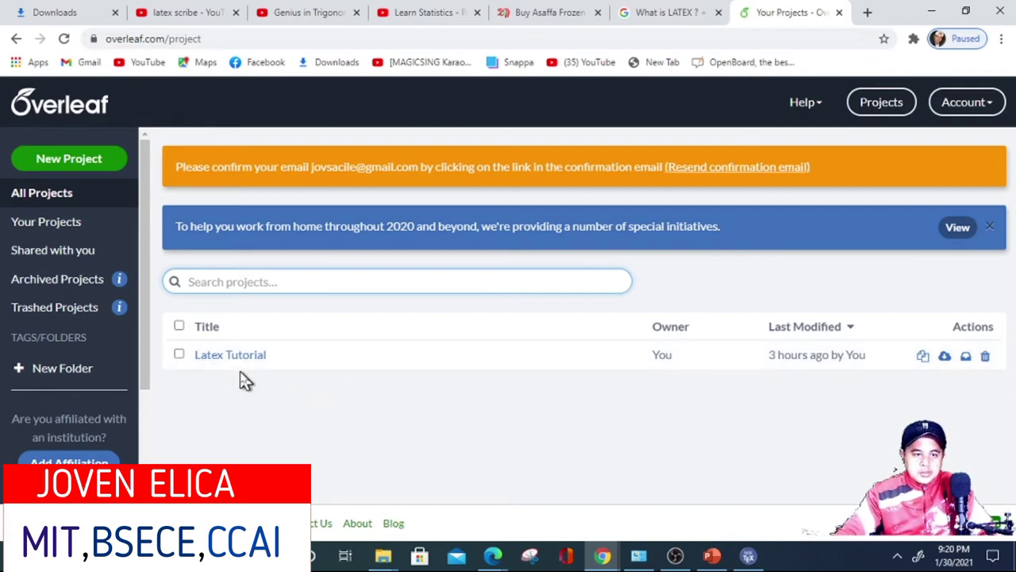
Open the Latex Tutorial project in Overleaf and recompile its main.tex document.
click(190, 364)
click(224, 357)
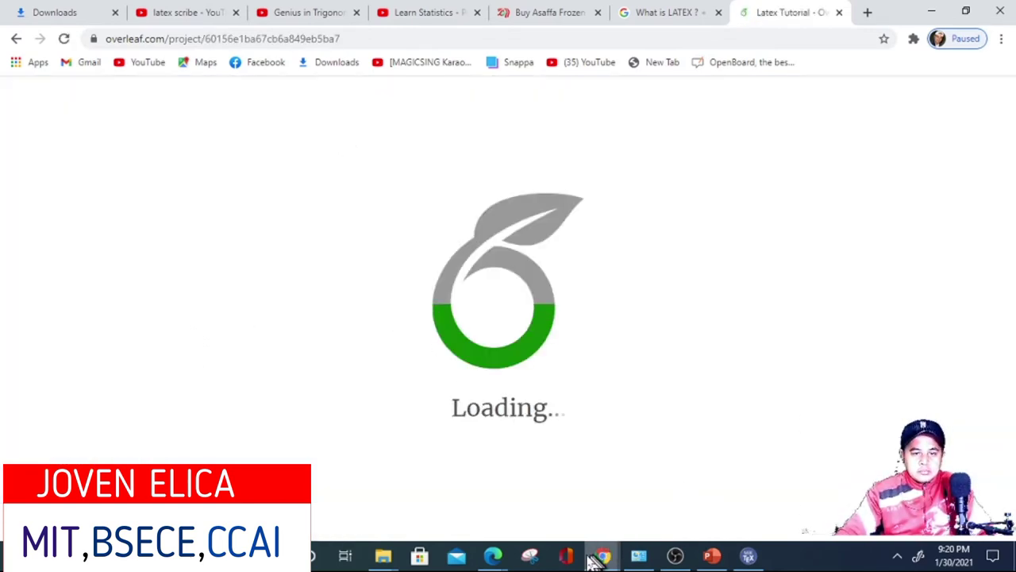
mouse_move(384, 556)
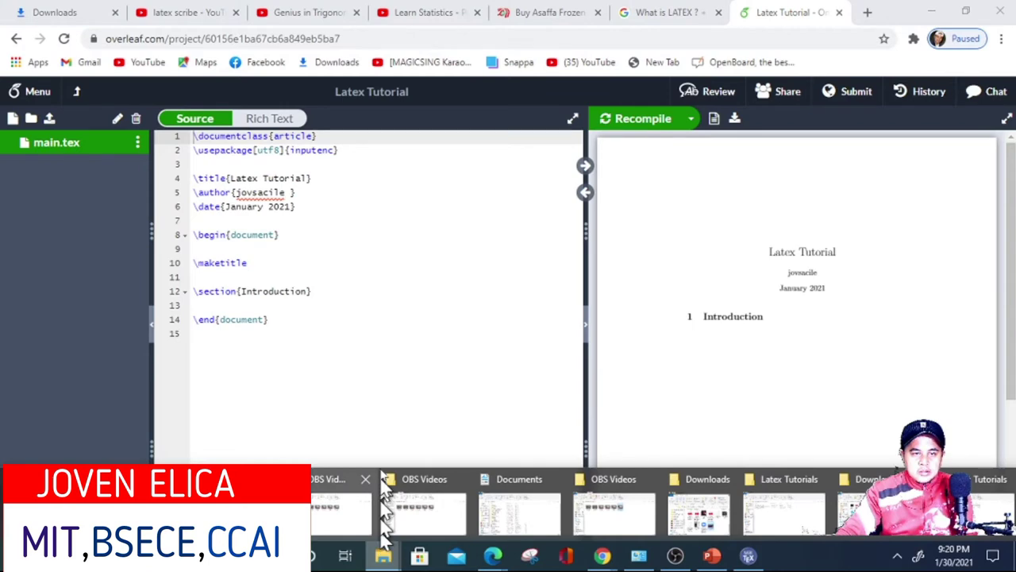
click(419, 332)
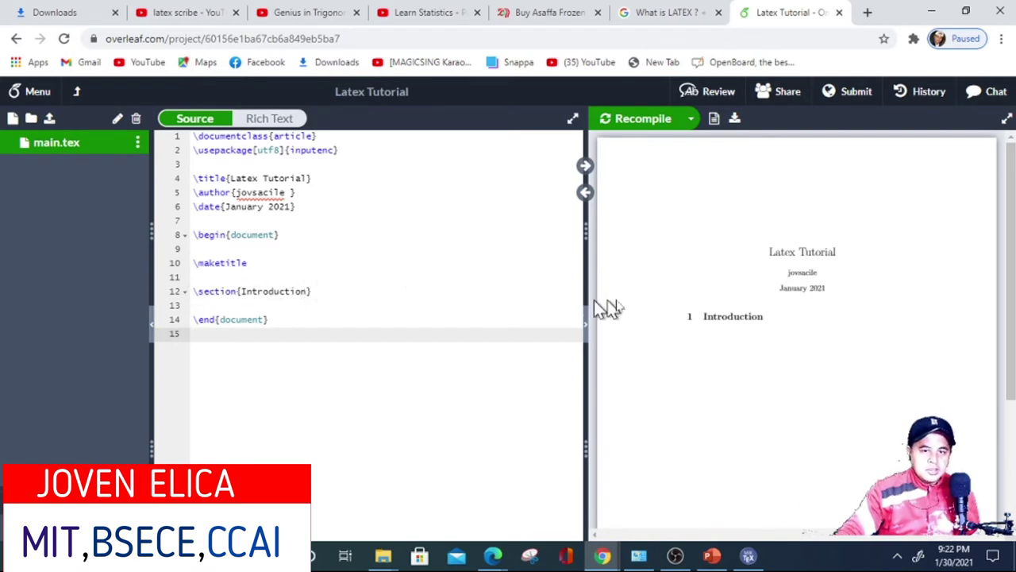
click(640, 120)
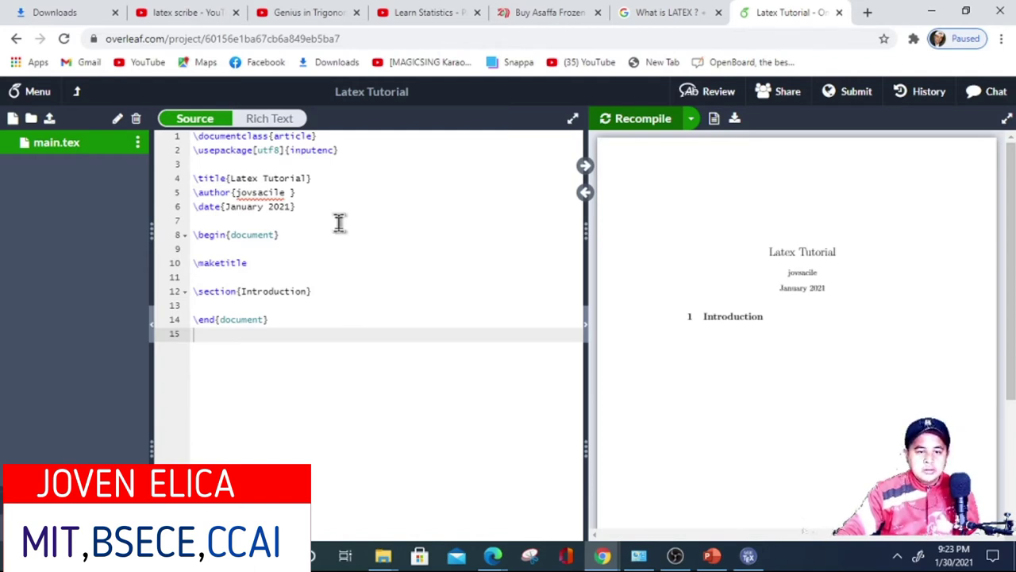
Switch to the File Explorer window showing the Latex Tutorials folder.
mouse_move(383, 560)
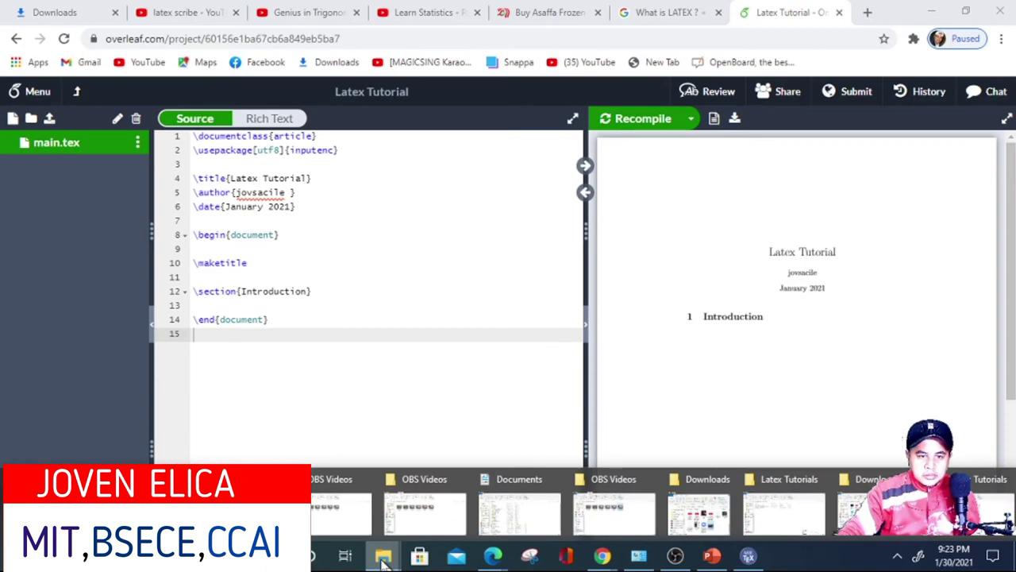
mouse_move(798, 536)
mouse_move(424, 536)
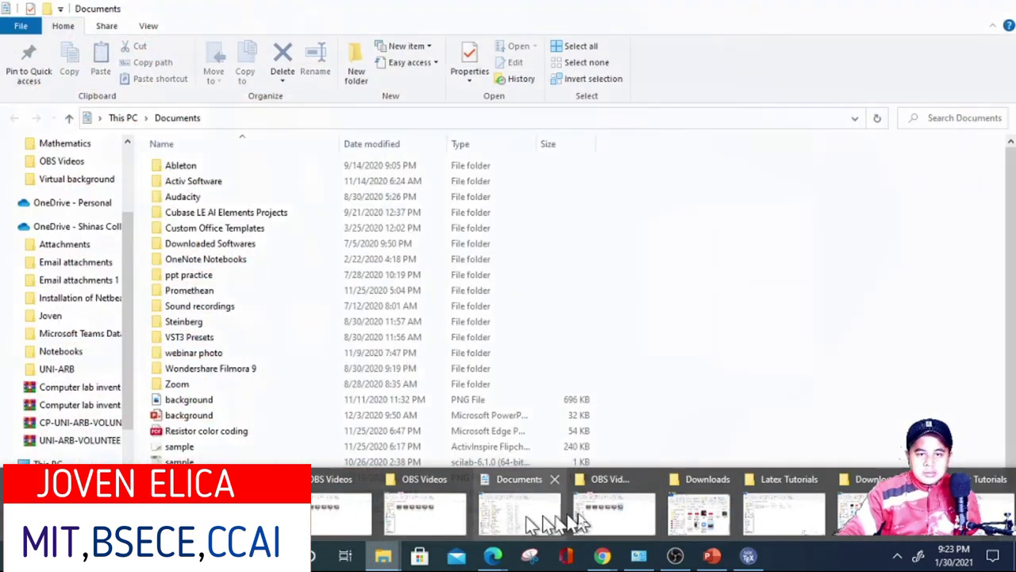
mouse_move(623, 520)
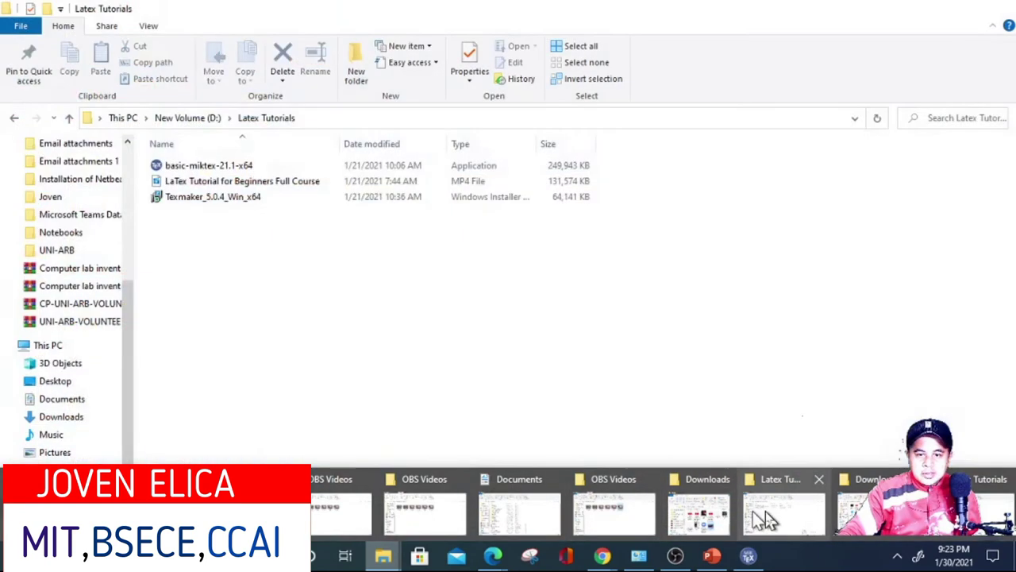
click(766, 516)
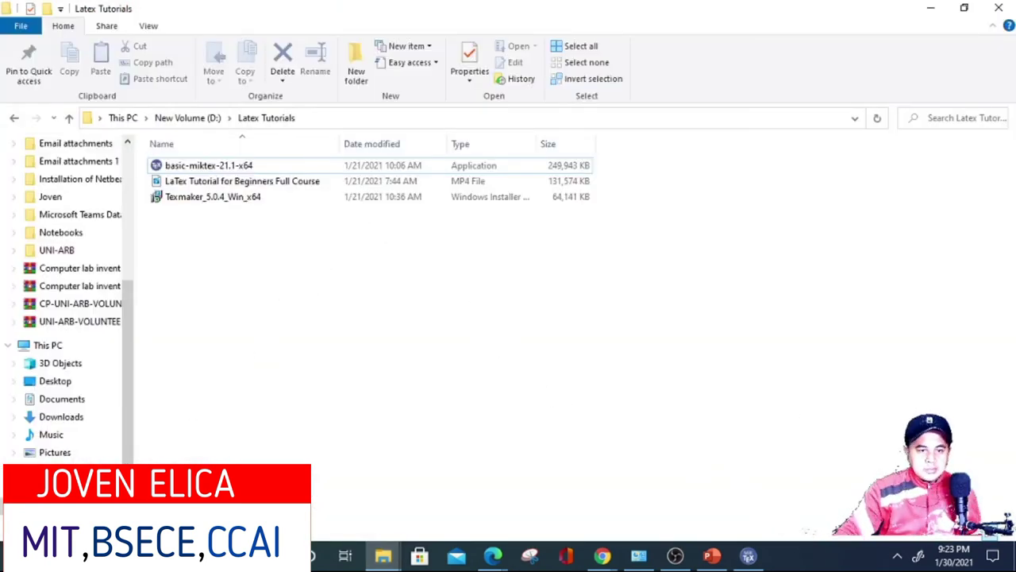
Search the computer for "miktek", clear the search, and look through the list of installed apps.
click(16, 556)
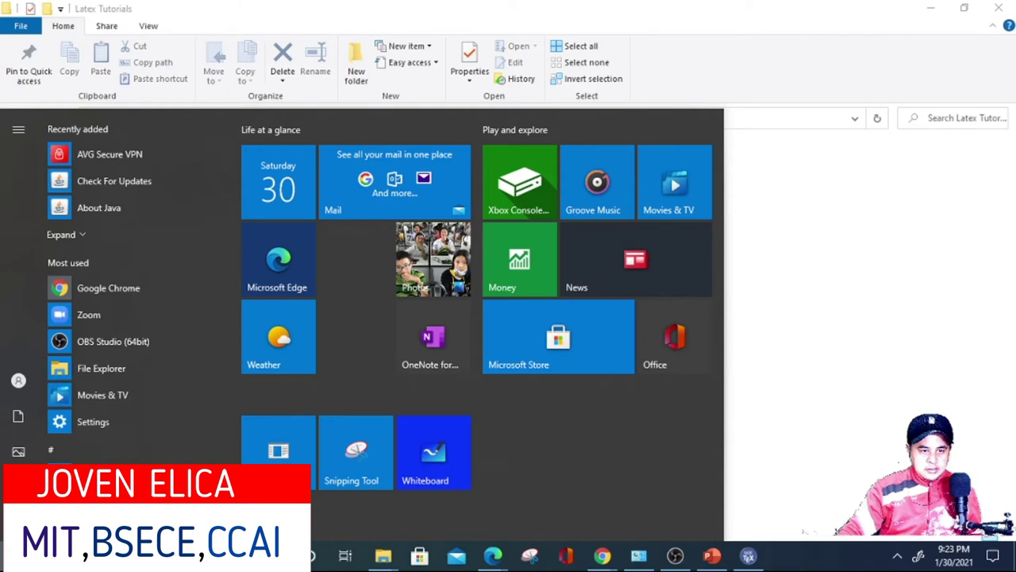
text(miktek)
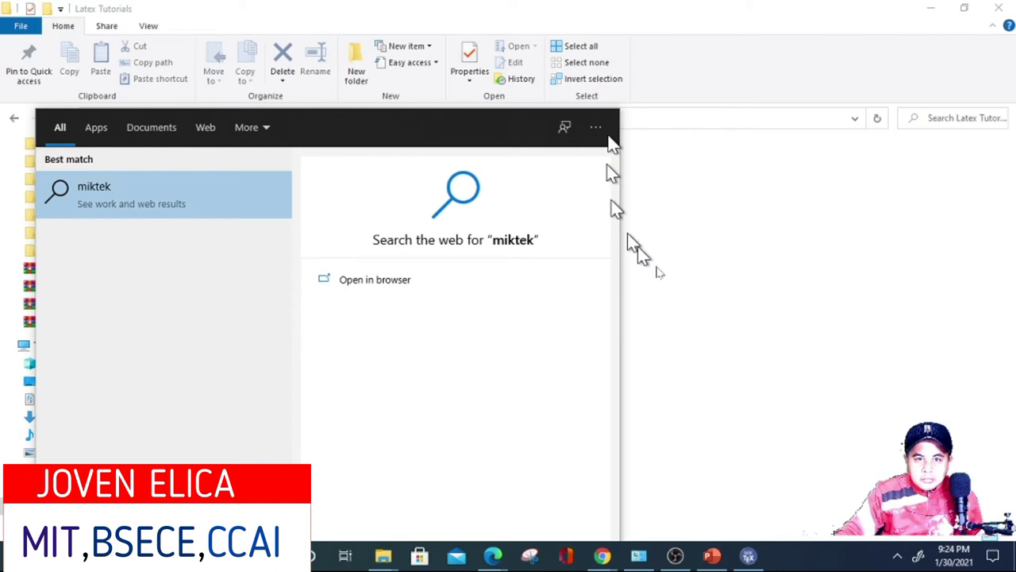
key(BackSpace)
key(BackSpace)
key(BackSpace)
key(BackSpace)
key(BackSpace)
key(BackSpace)
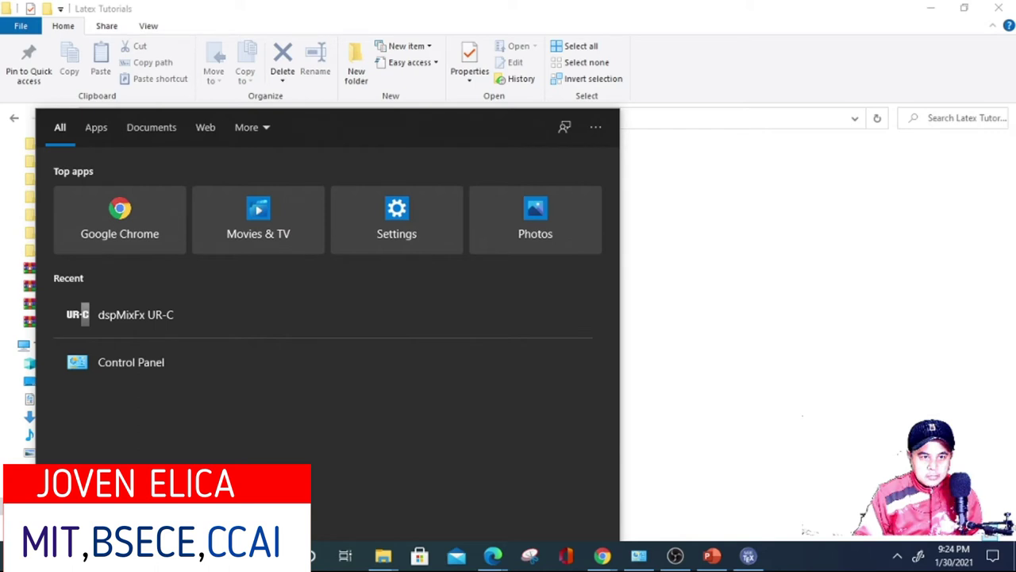
key(super)
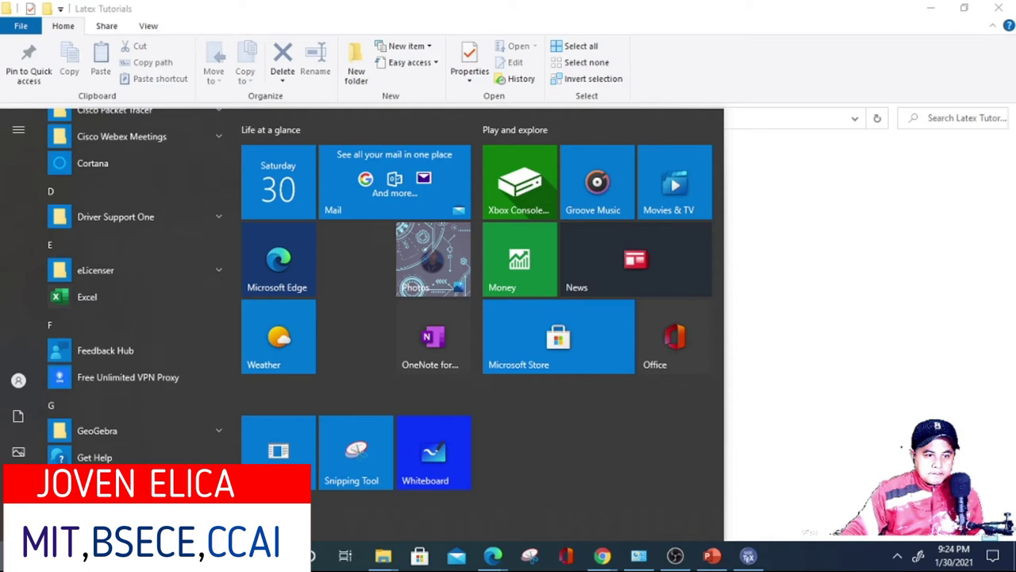
key(super+s)
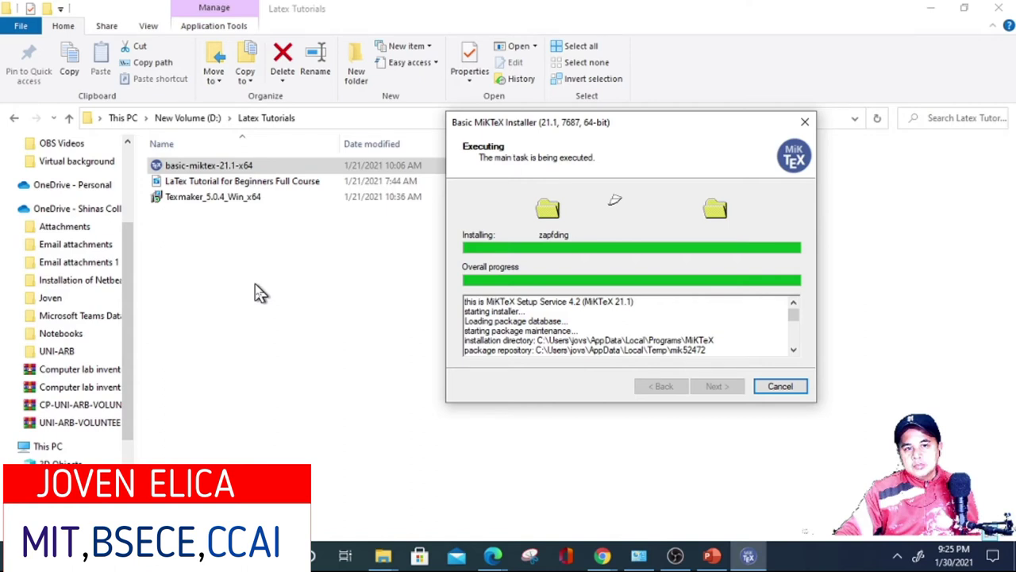
Examine the later entries of the log in the Basic MiKTeX Installer.
drag(793, 315, 798, 355)
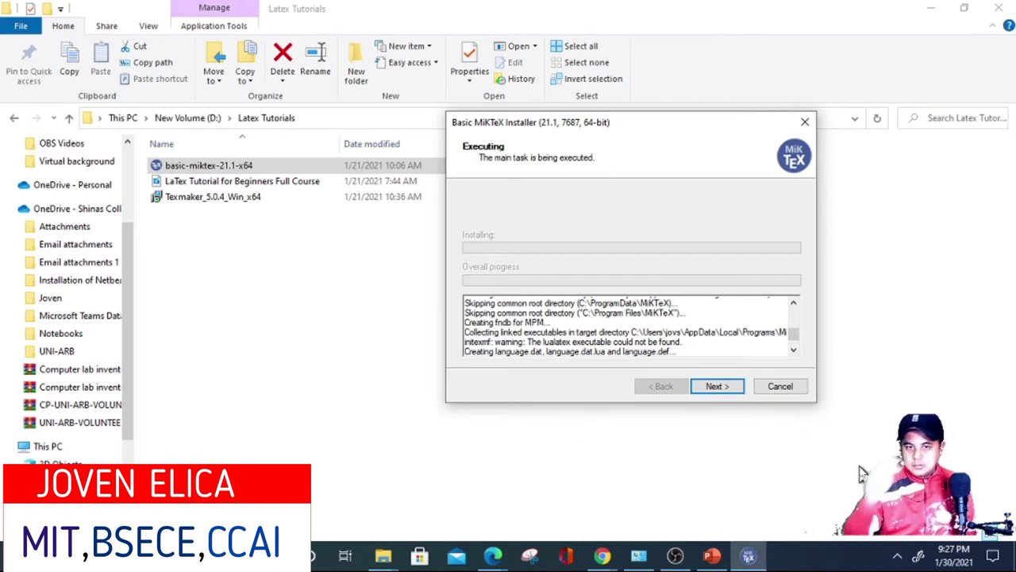
Finish the MiKTeX setup without checking for updates and without the donation information, and close the wizard.
click(716, 388)
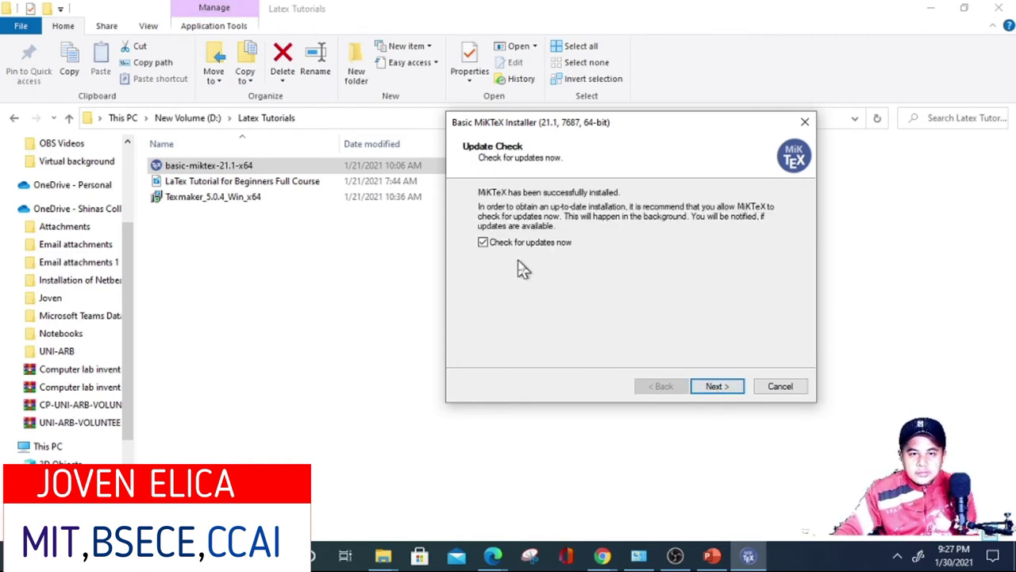
click(483, 242)
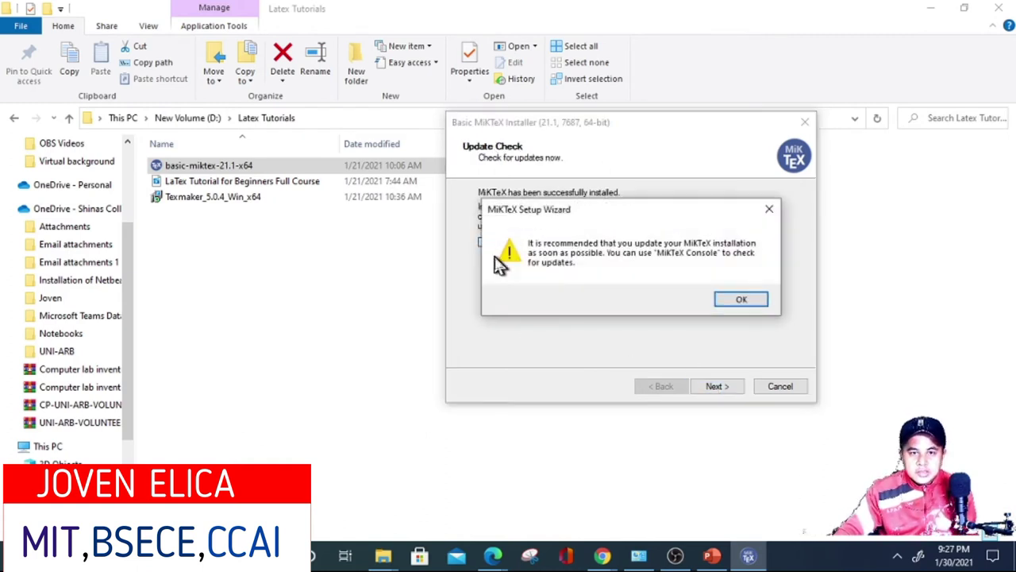
click(743, 299)
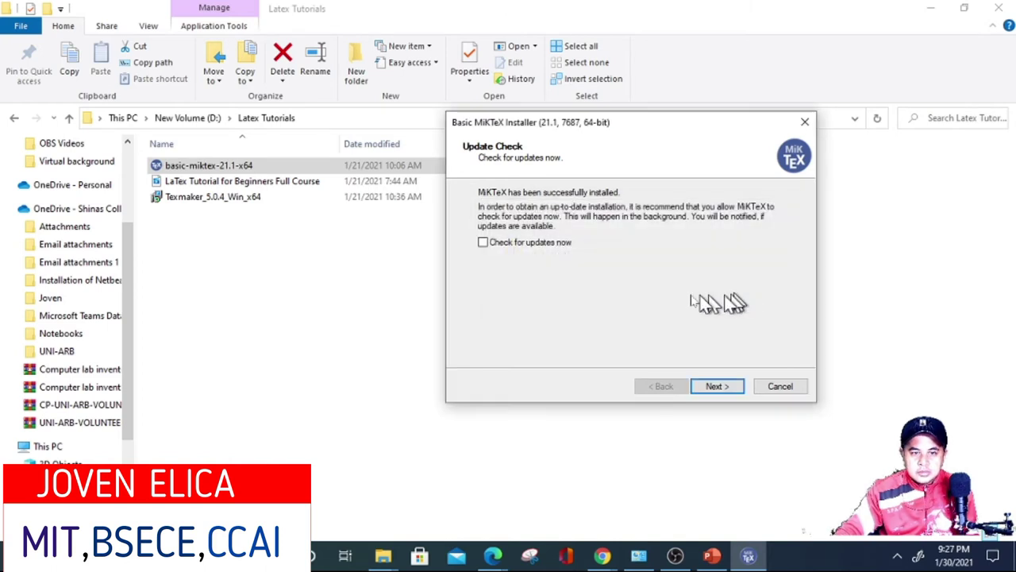
click(718, 387)
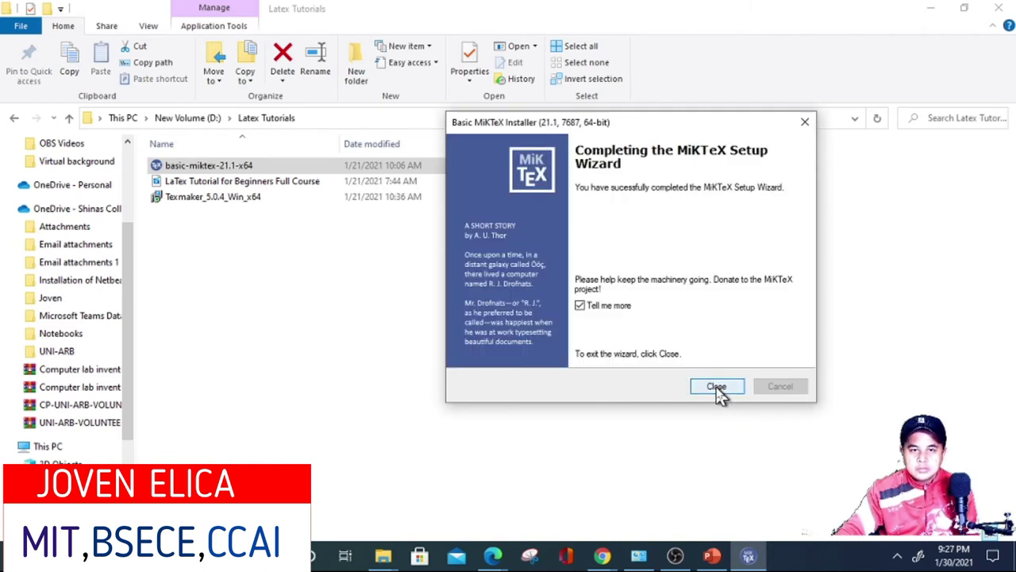
click(580, 306)
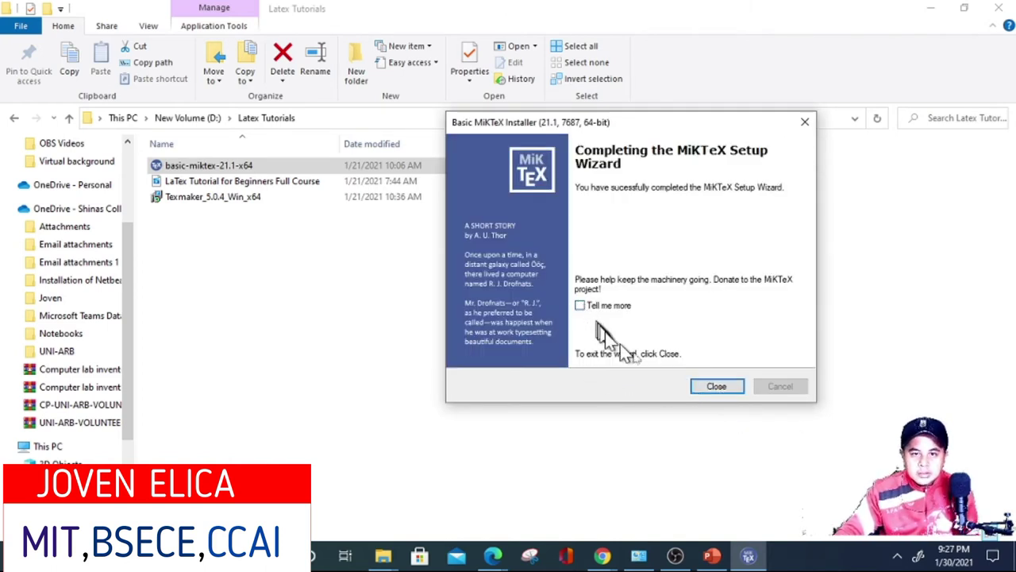
click(717, 387)
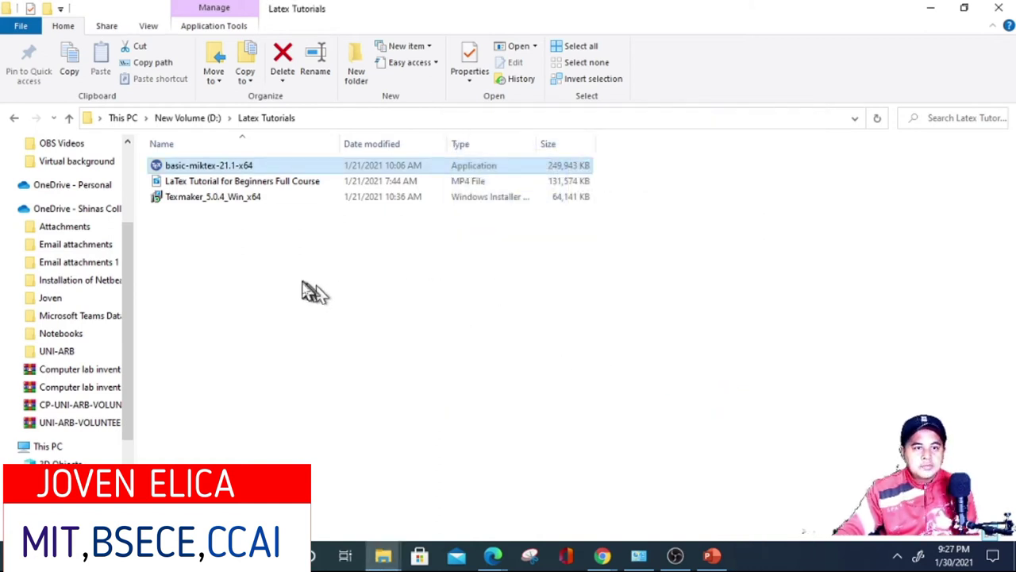
Install Texmaker from Texmaker_5.0.4_Win_x64 with the license terms accepted and default options, and launch it when setup exits.
click(220, 199)
double_click(221, 200)
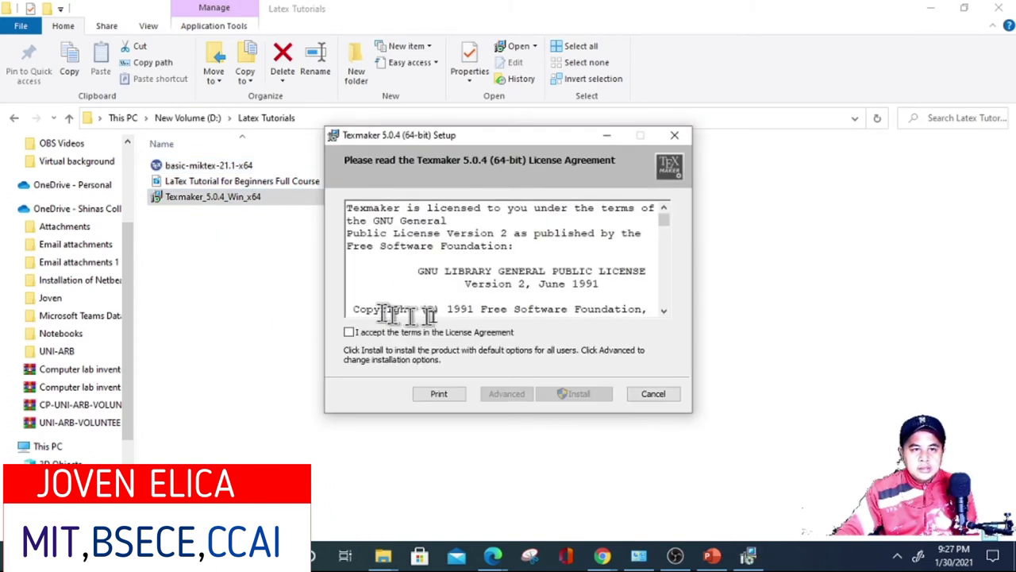
click(350, 333)
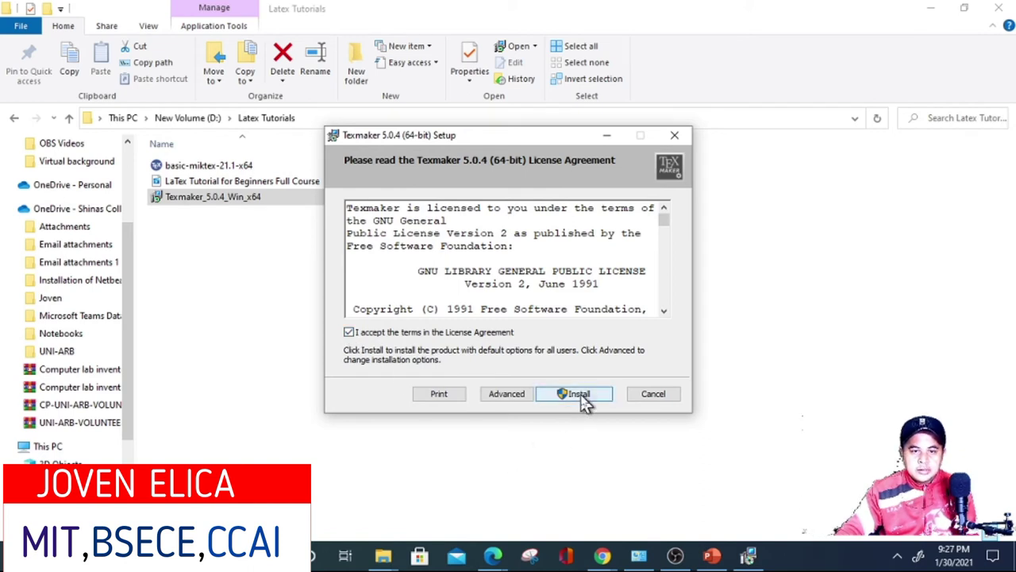
click(584, 399)
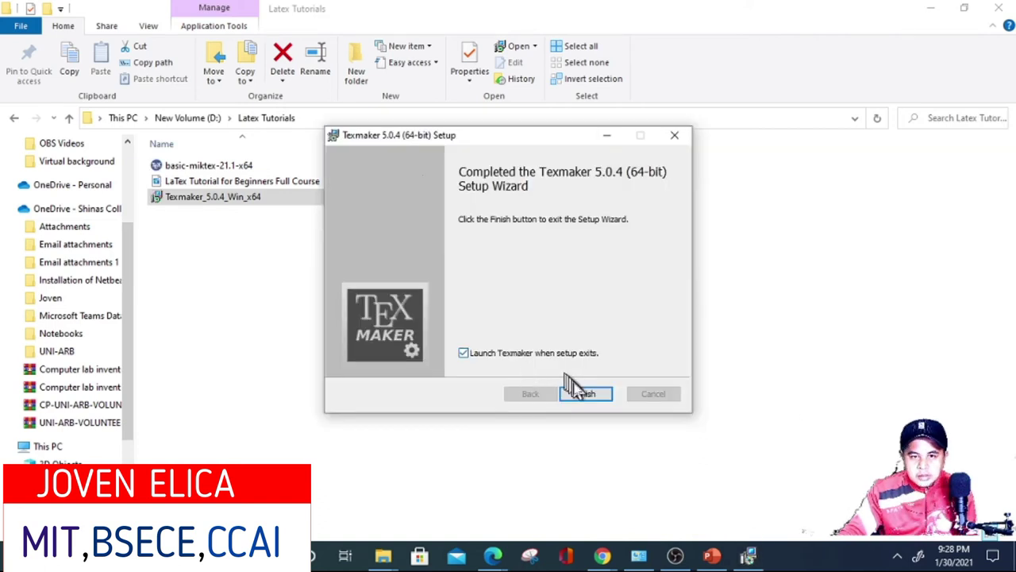
click(586, 395)
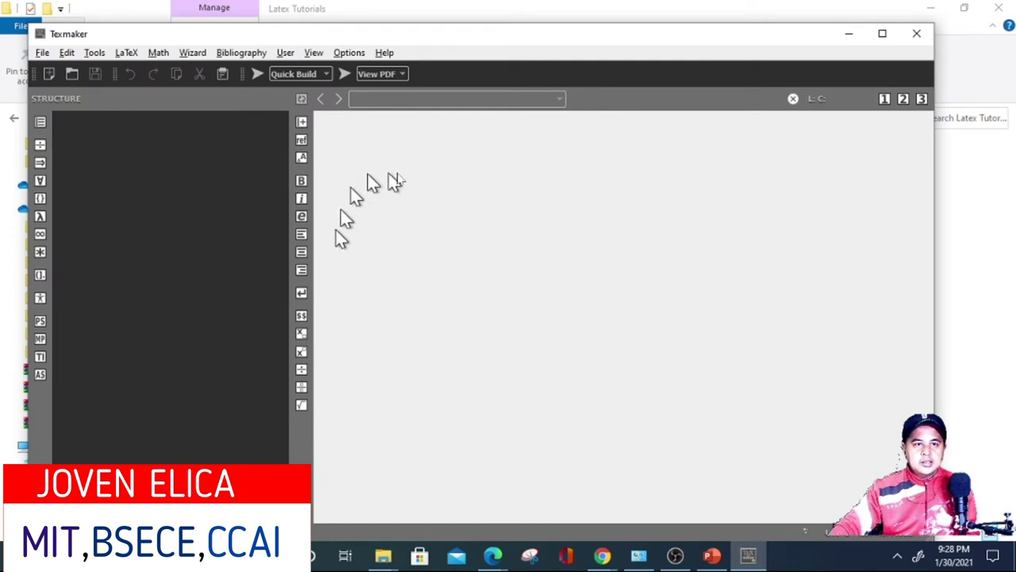
Maximize the Texmaker window and arrange it with the structure view hidden and the source viewer shown beside the editor.
click(884, 36)
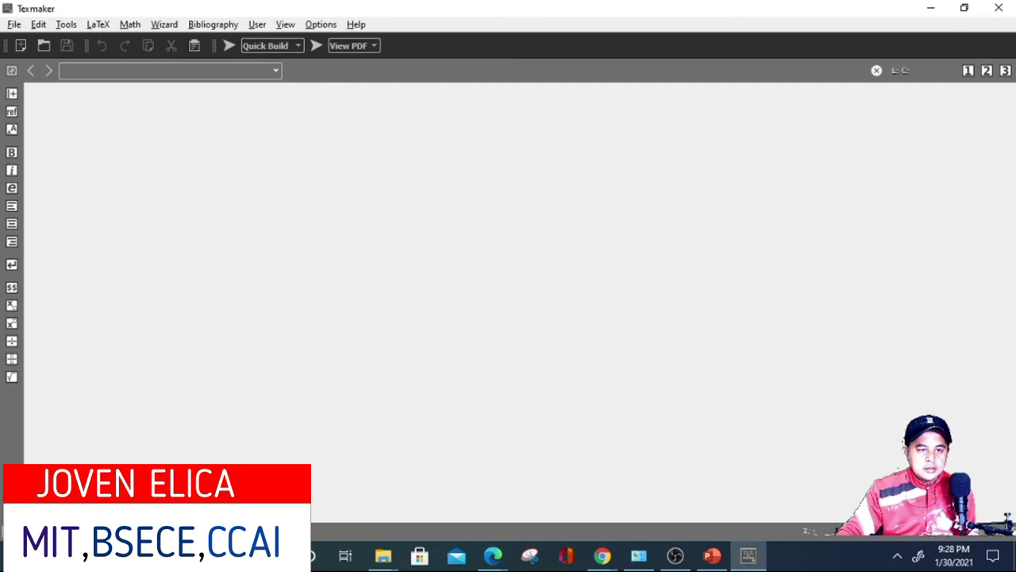
key(ctrl+n)
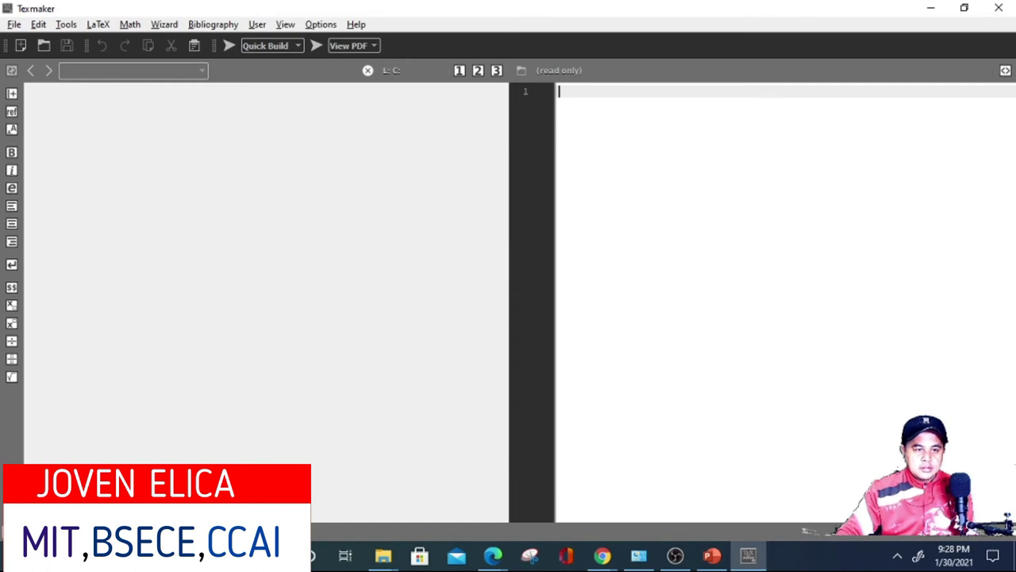
click(11, 528)
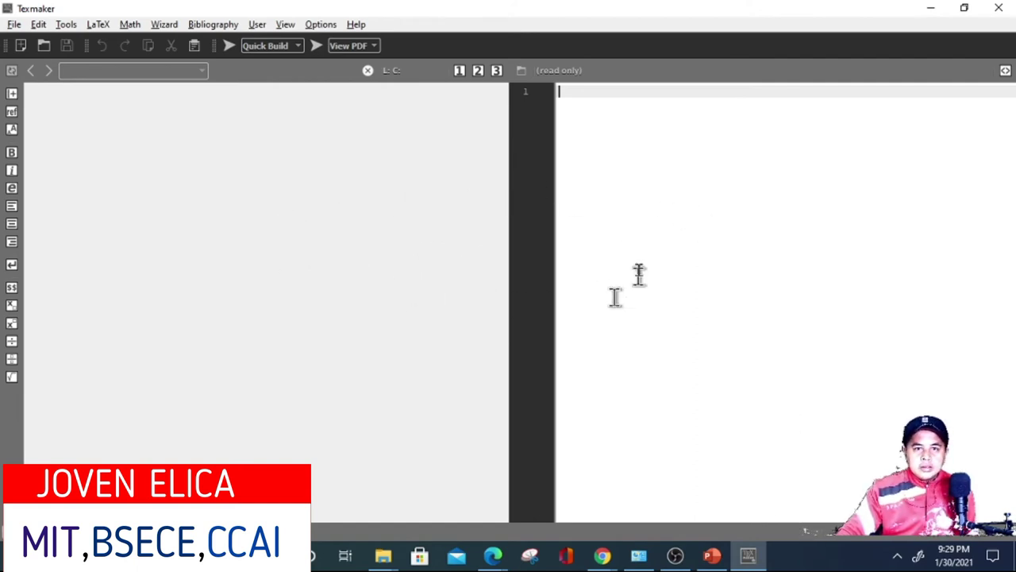
Set the Quick Build command in the Texmaker configuration to LatexMk + View PDF.
click(321, 24)
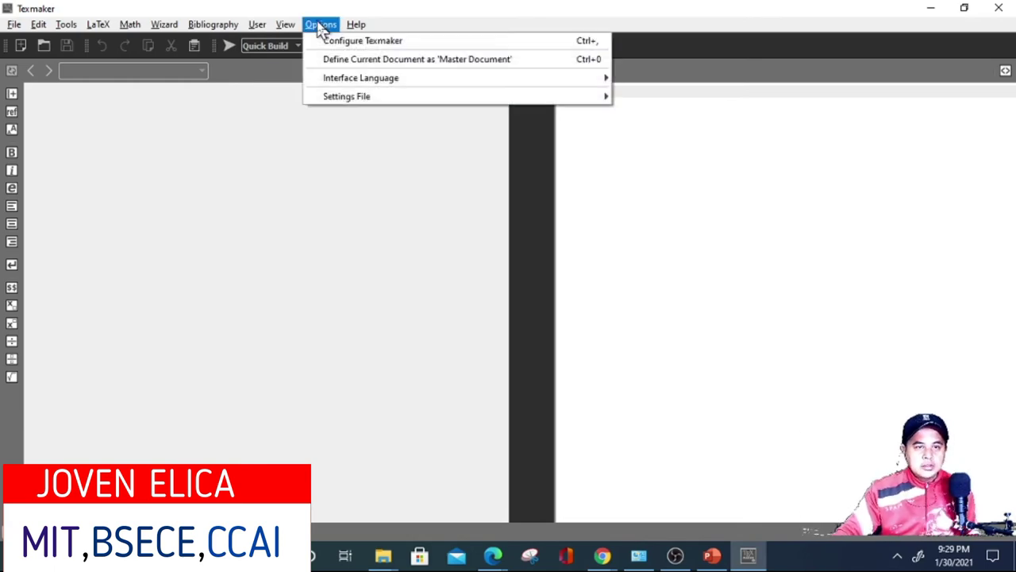
click(370, 44)
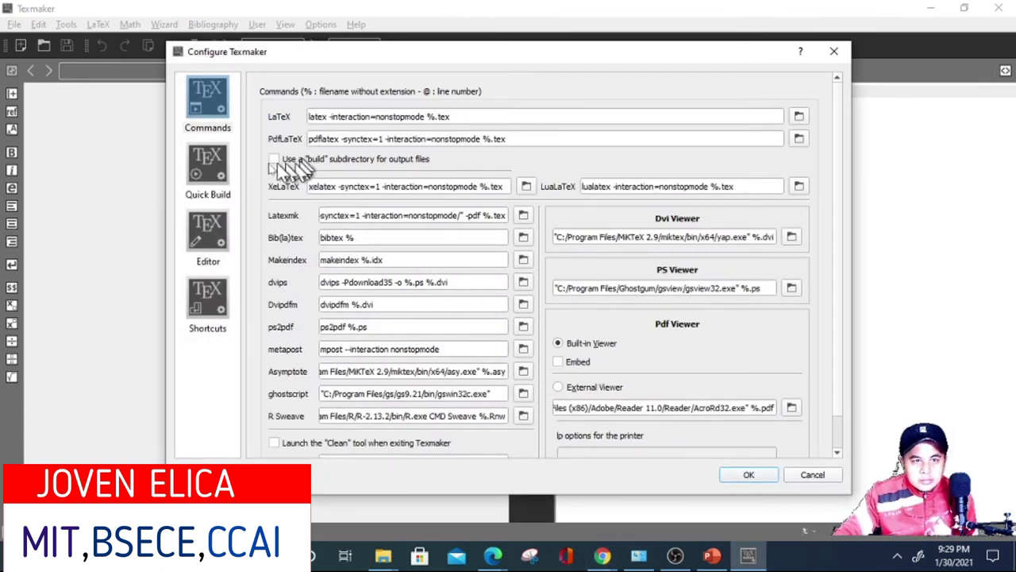
click(208, 88)
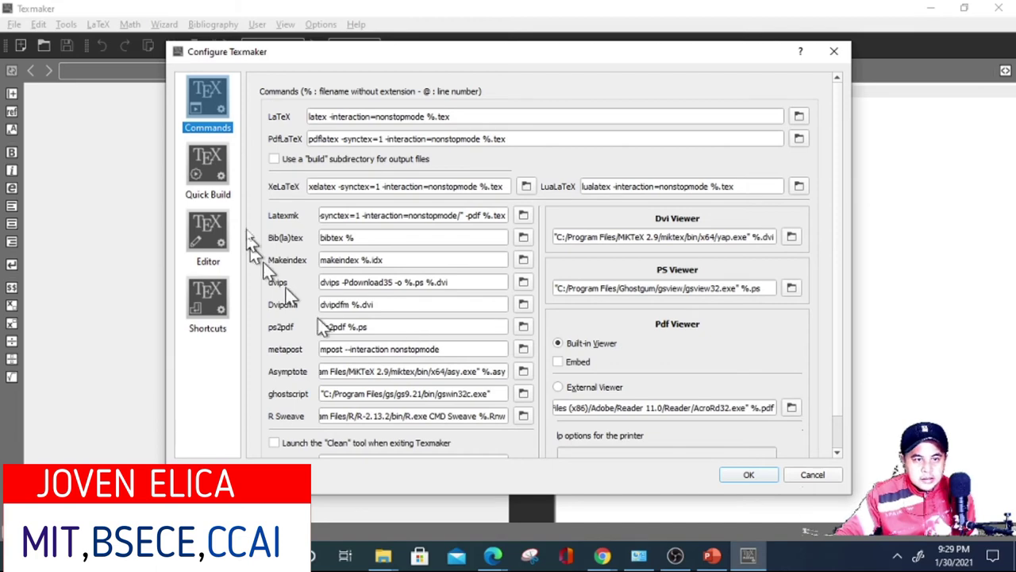
click(213, 163)
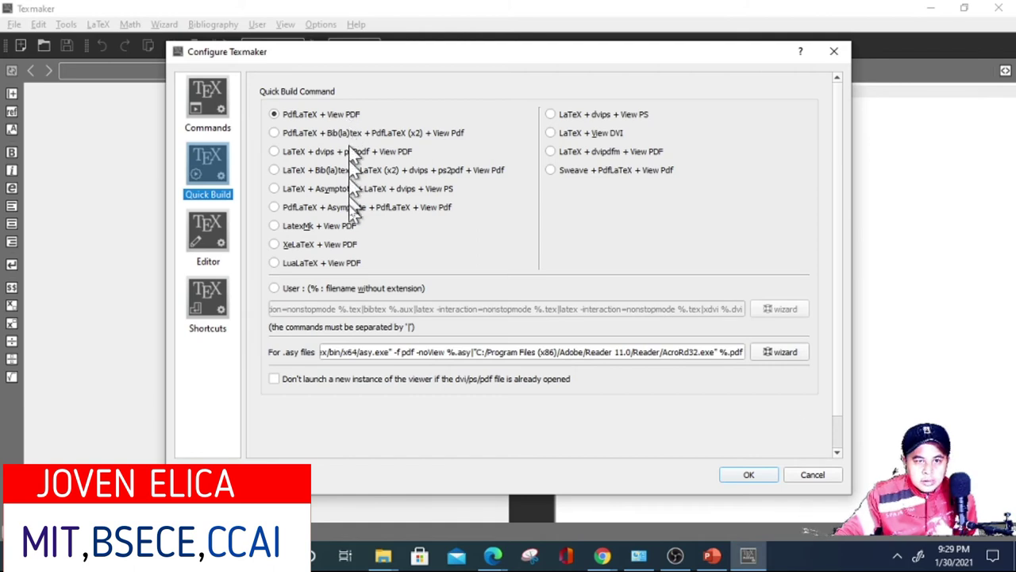
click(274, 226)
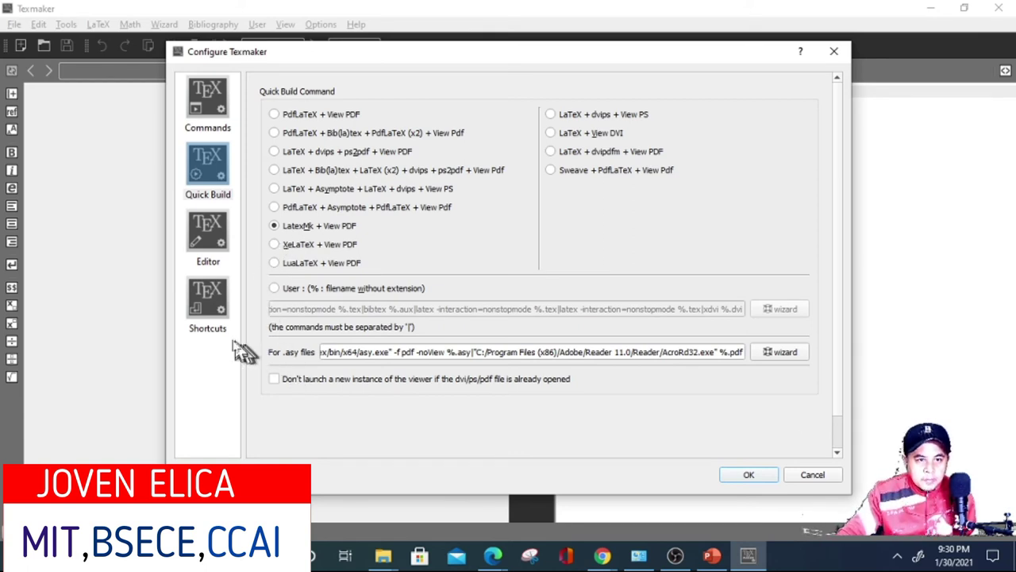
Review the editor font choices and the list of shortcuts, and accept the Texmaker configuration.
click(214, 234)
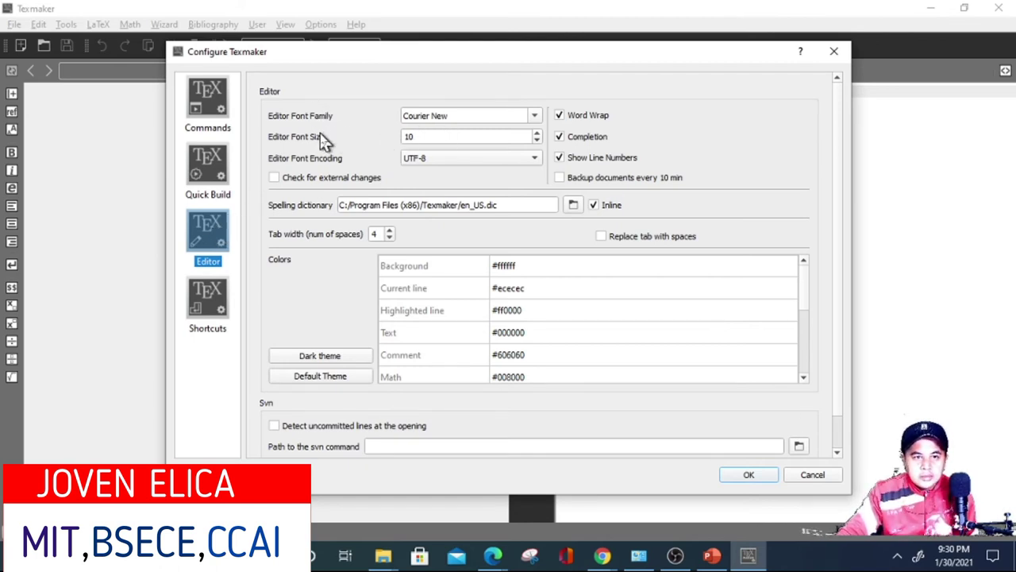
click(536, 117)
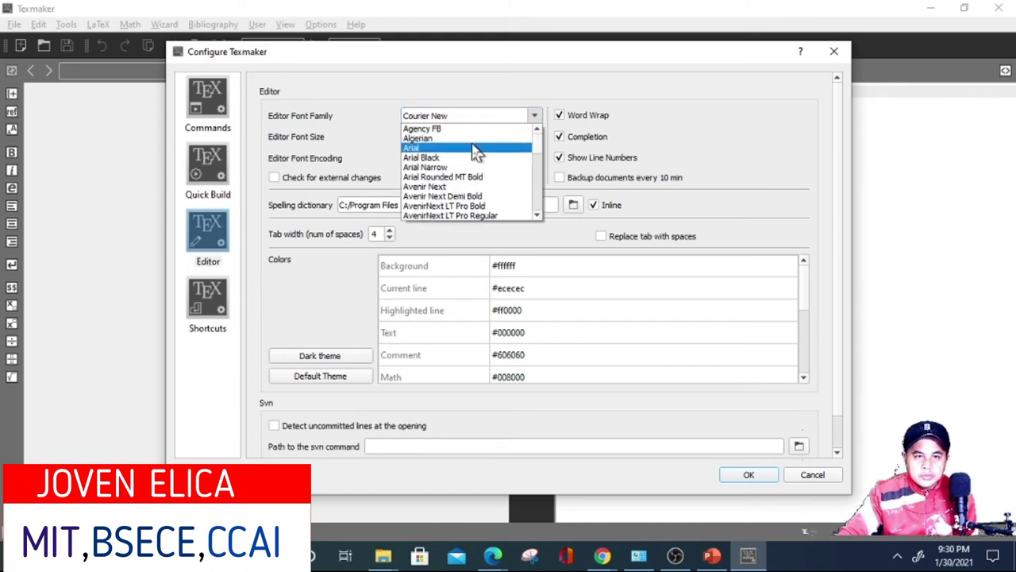
click(464, 91)
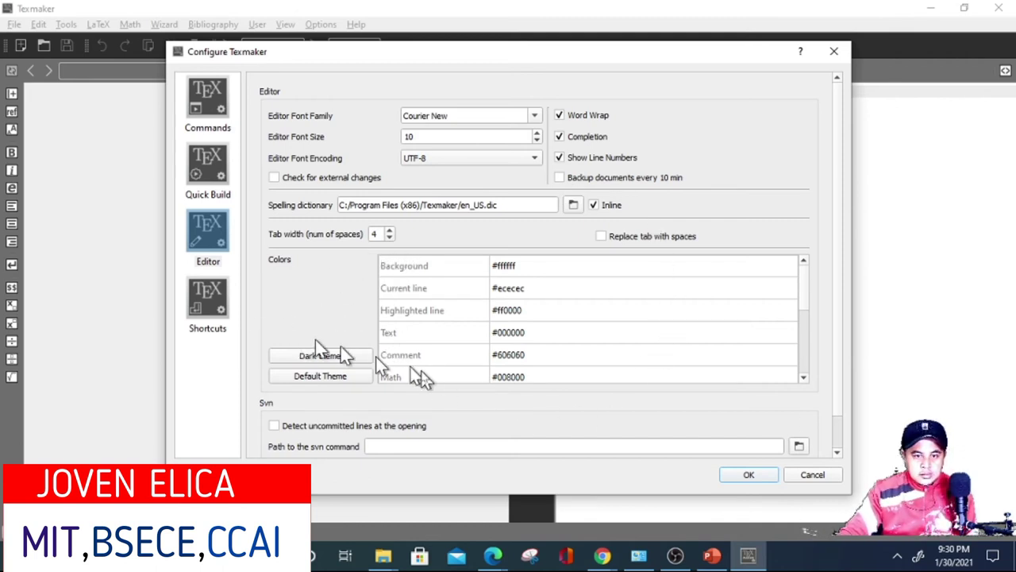
click(210, 302)
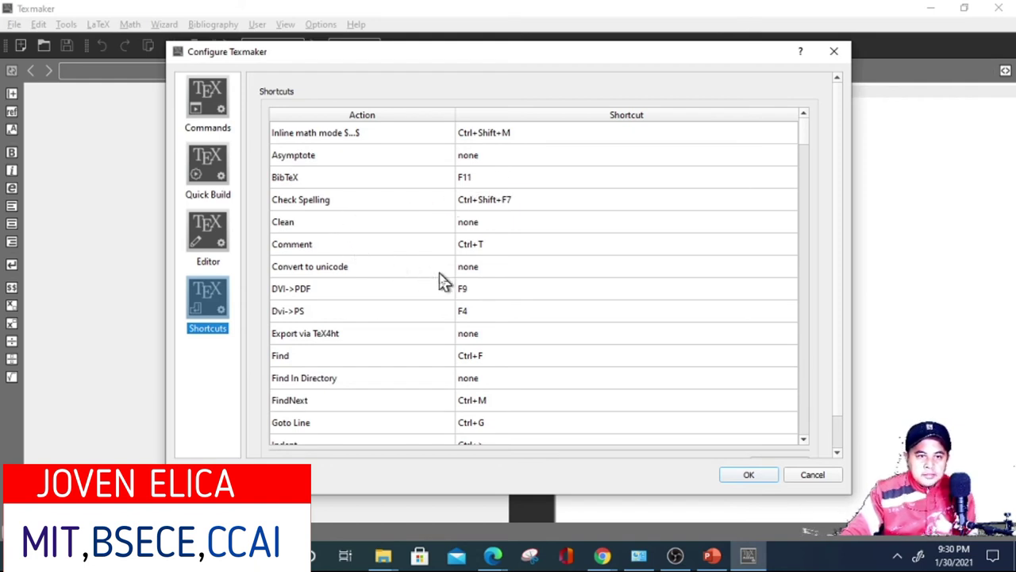
scroll(443, 283, down, 1)
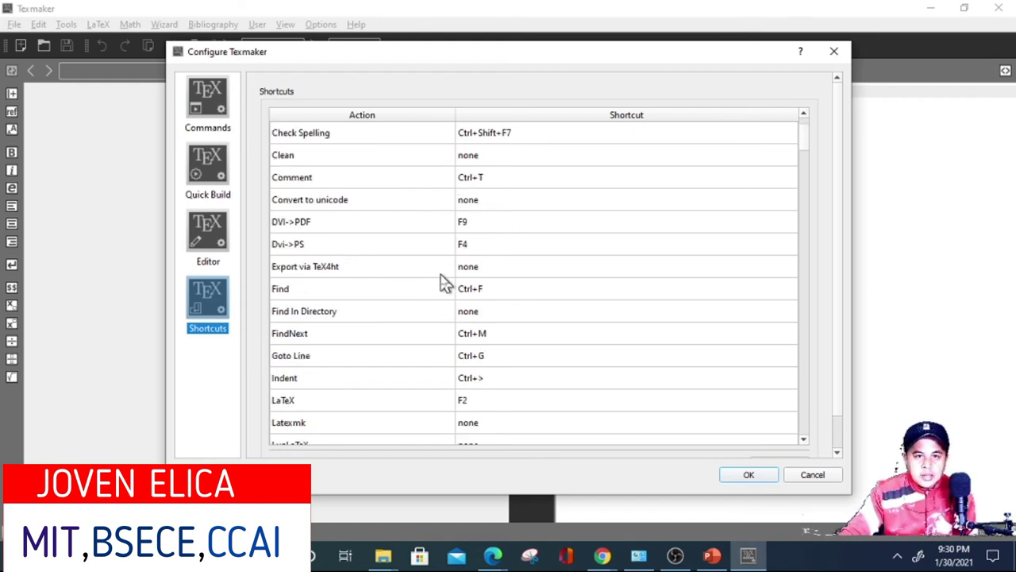
scroll(443, 283, down, 3)
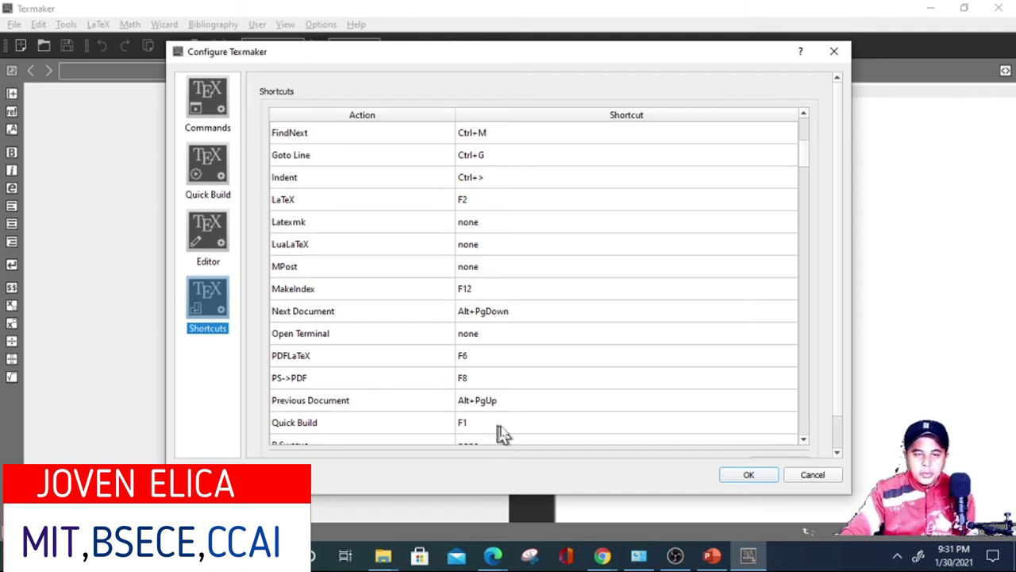
click(742, 479)
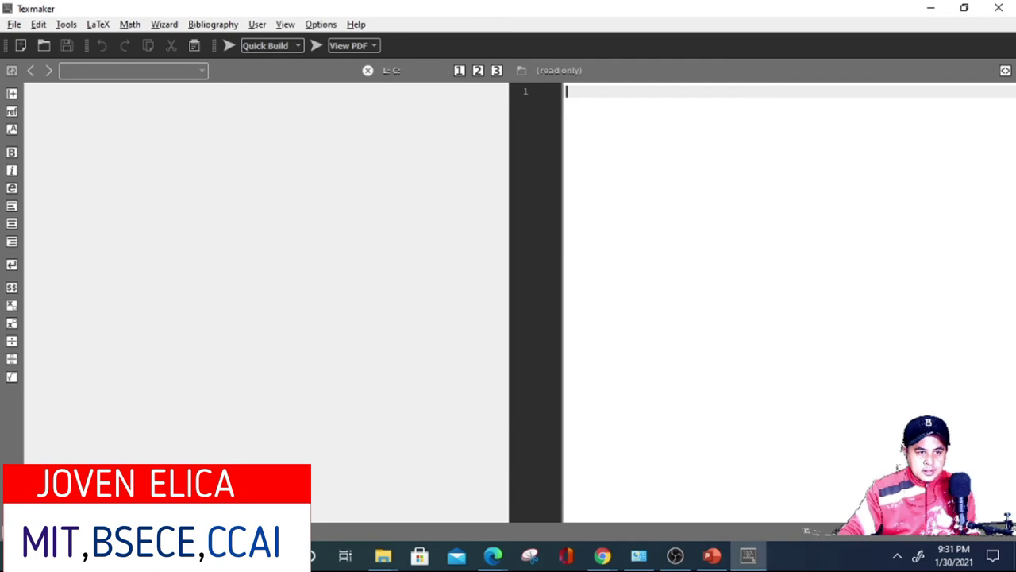
Show the structure view, and dismiss the source viewer's Open File dialog without choosing a file.
click(11, 70)
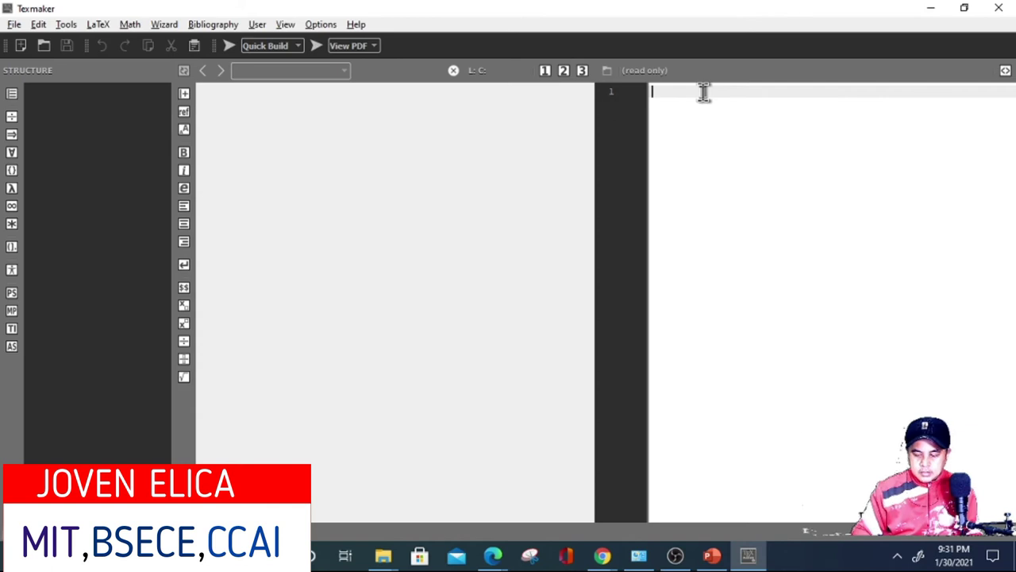
click(607, 70)
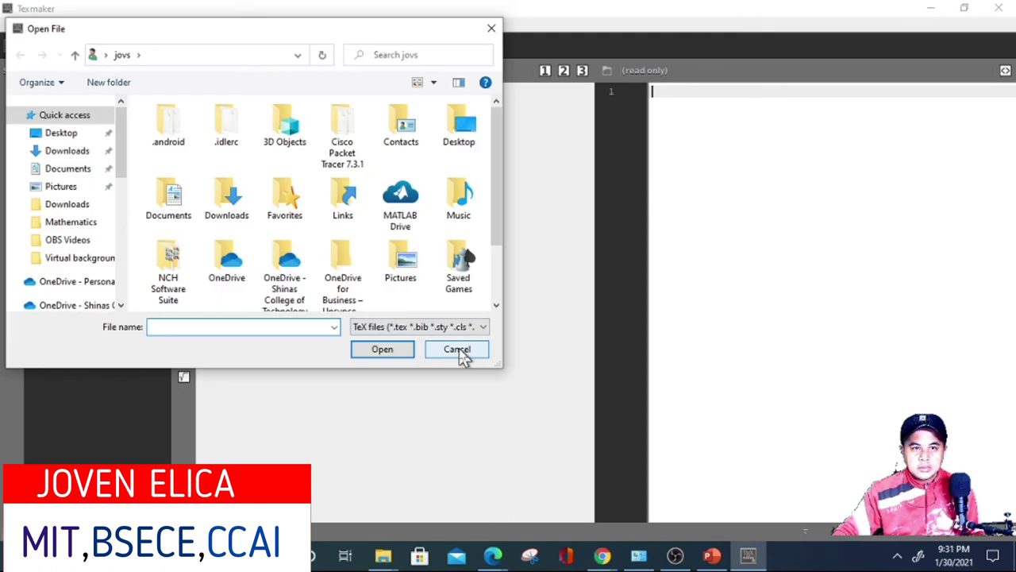
click(457, 350)
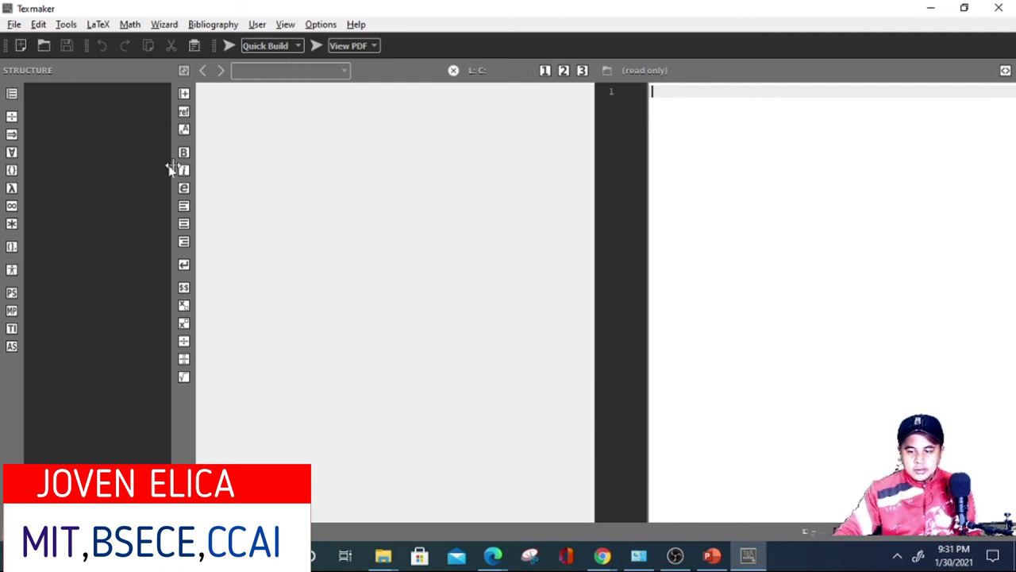
Create two new blank documents in Texmaker.
click(14, 25)
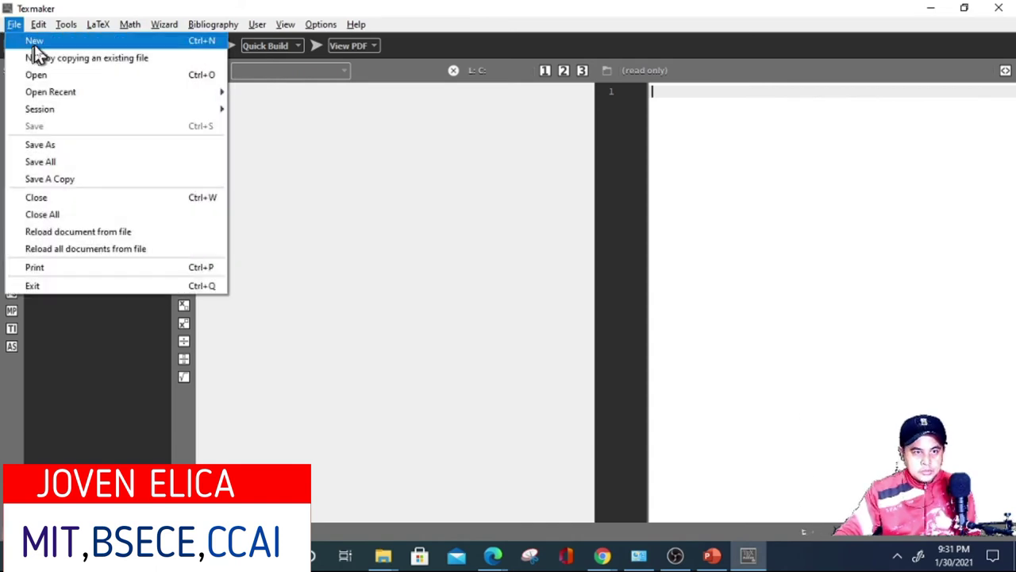
click(35, 39)
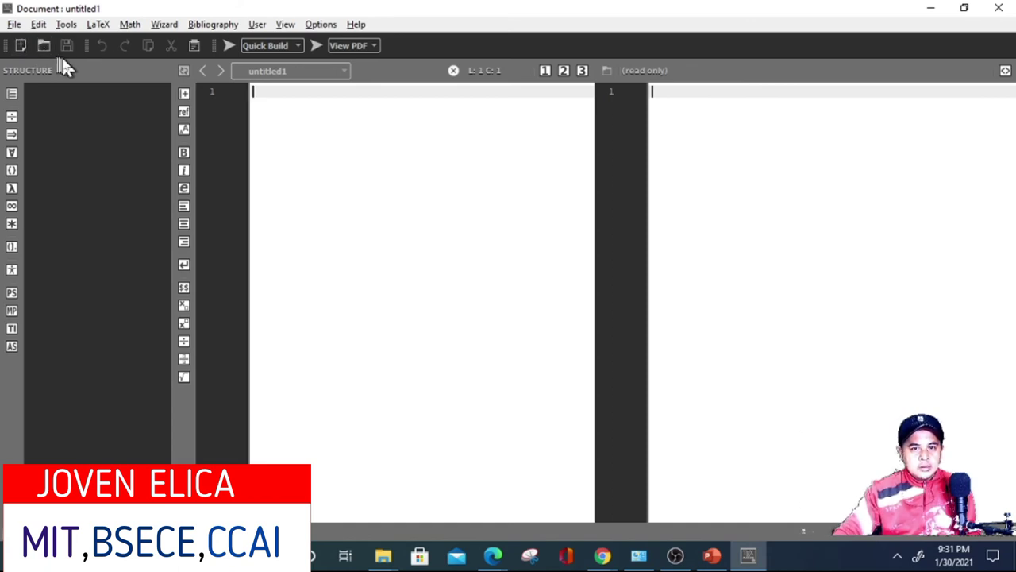
click(14, 24)
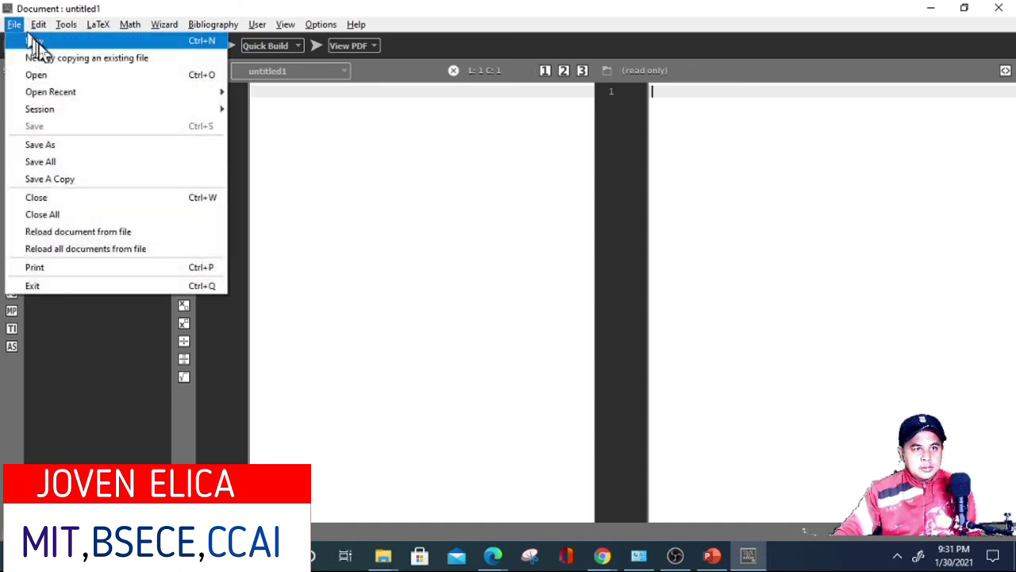
click(42, 44)
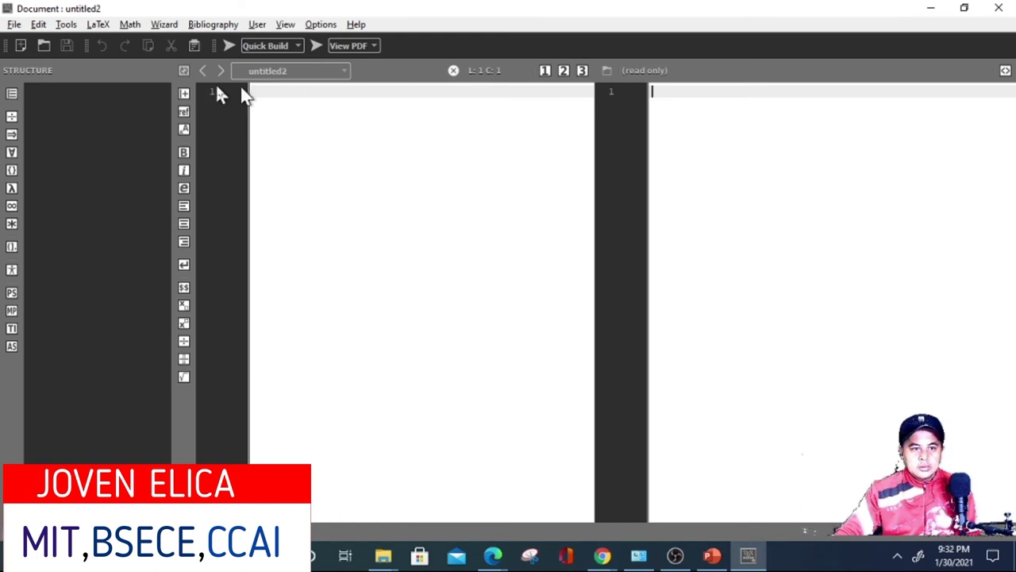
Save the untitled2 document as latex tutorial1 in the Latex Tutorials folder on New Volume (D:).
click(18, 24)
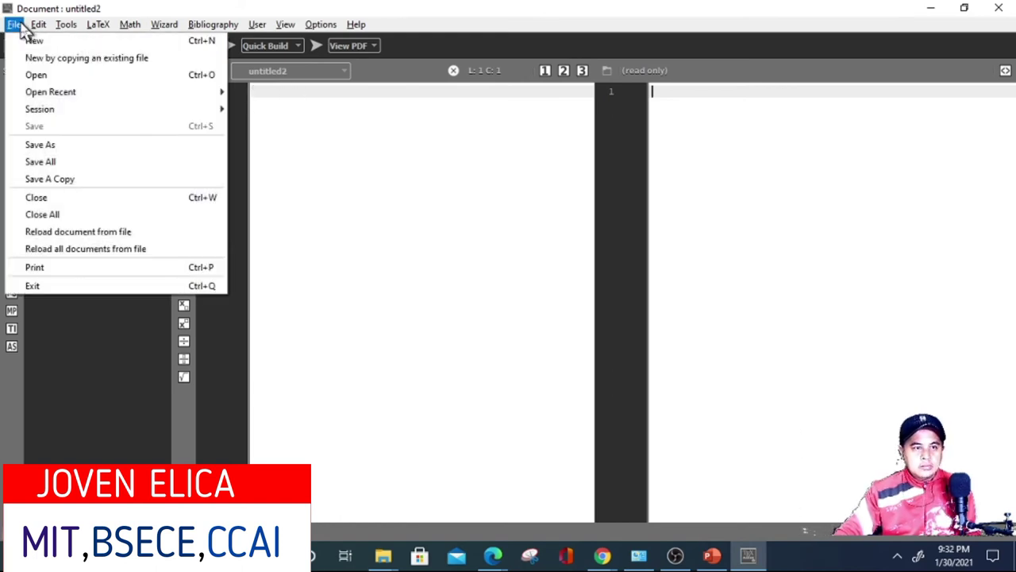
click(45, 146)
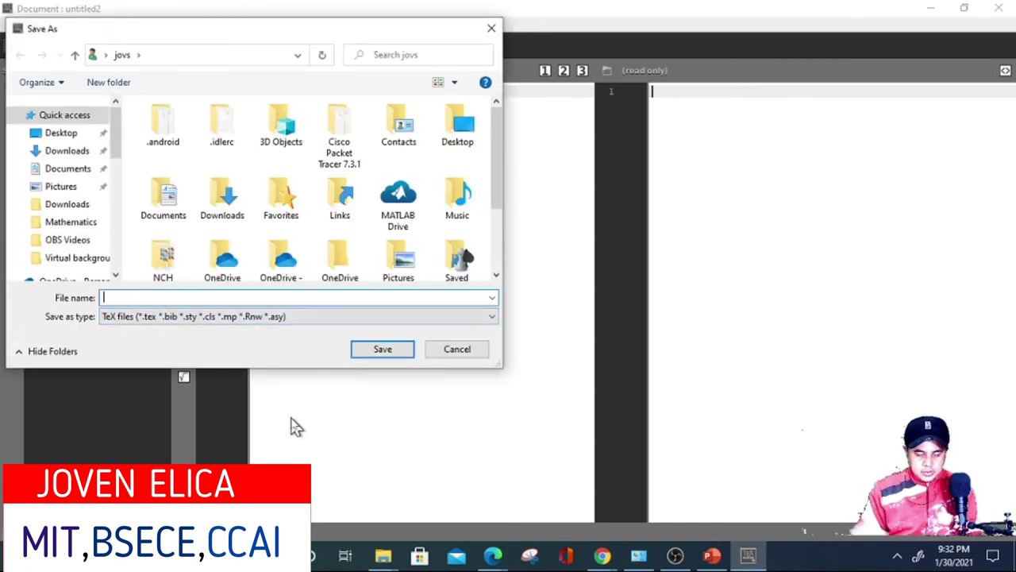
text(latex tutorial)
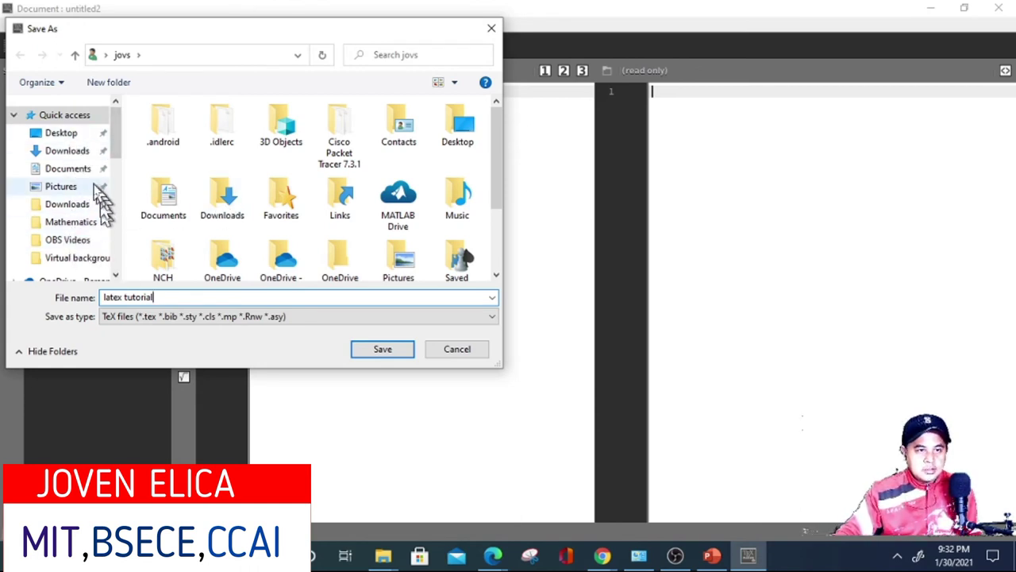
drag(118, 145, 117, 254)
click(79, 231)
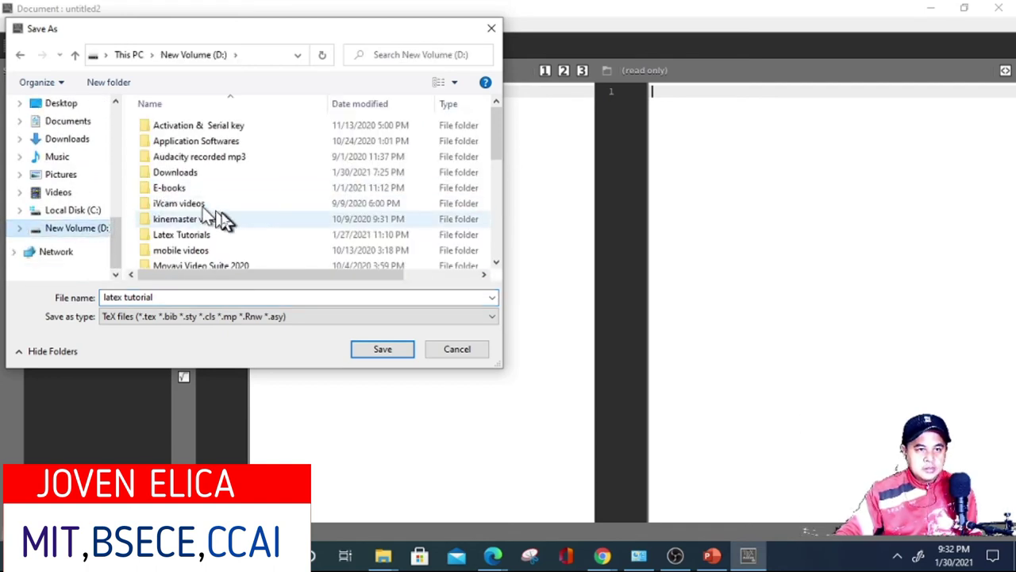
double_click(188, 234)
click(169, 296)
click(169, 296)
text(1)
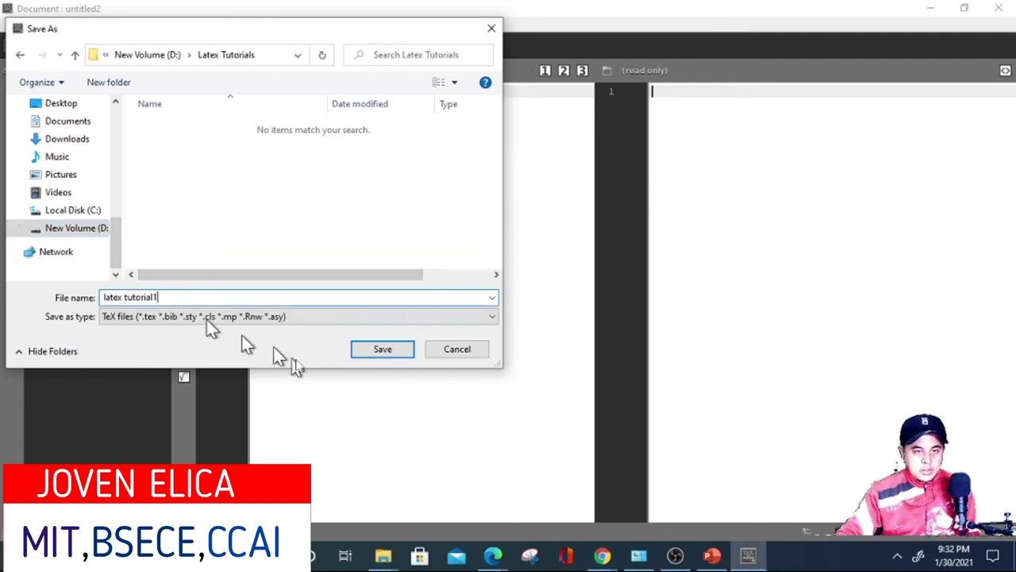
click(383, 349)
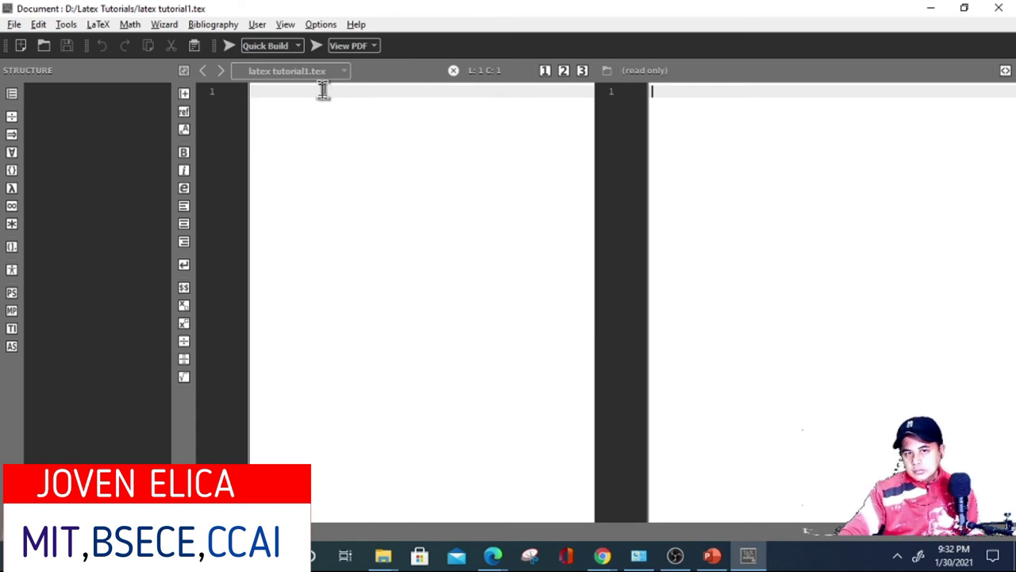
Check the list of open documents and hide the structure view.
click(342, 72)
click(340, 72)
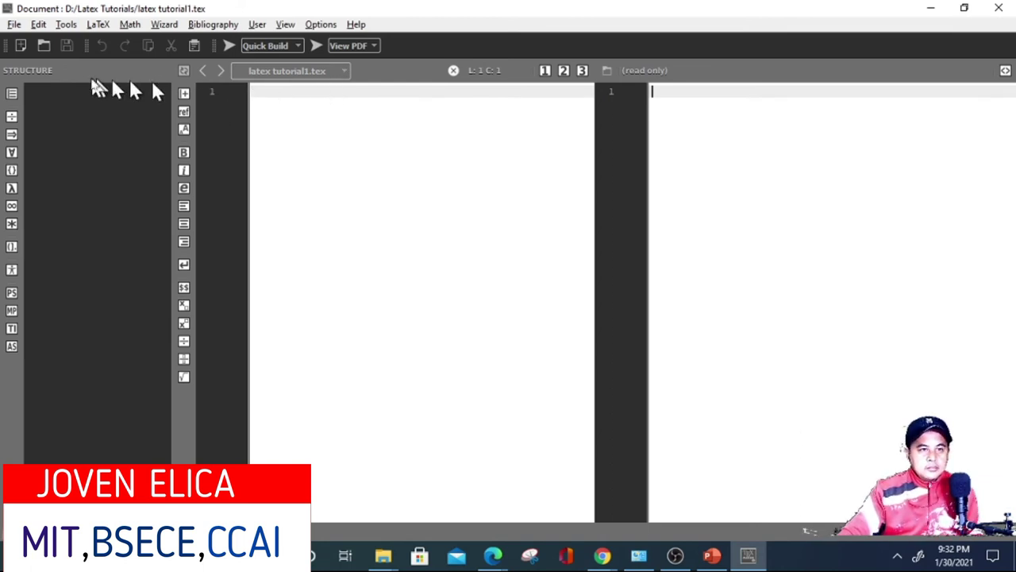
click(10, 532)
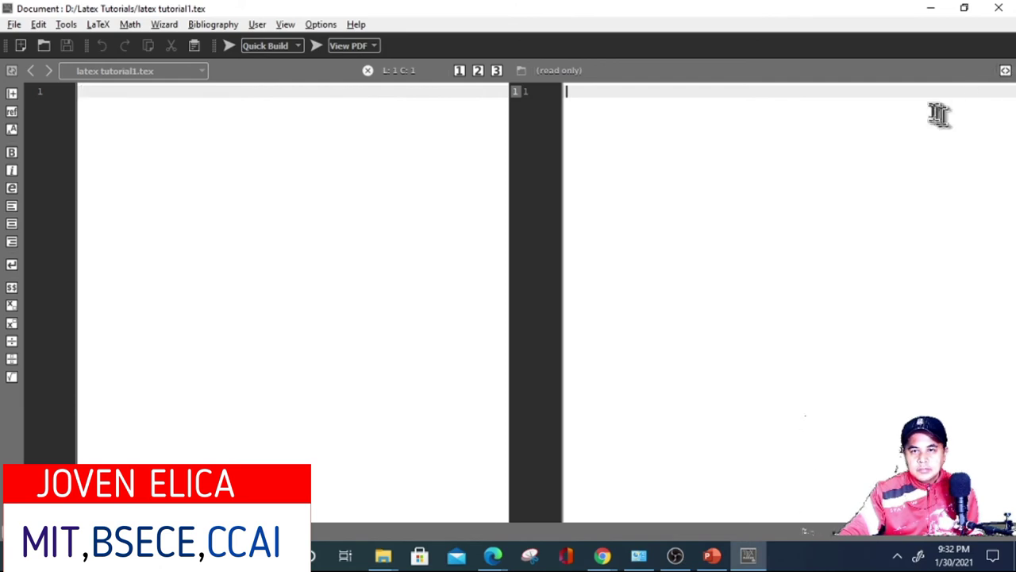
Insert the \documentclass[•]{•} command on line 1 of latex tutorial1.tex using the autocompletion suggestion.
click(191, 93)
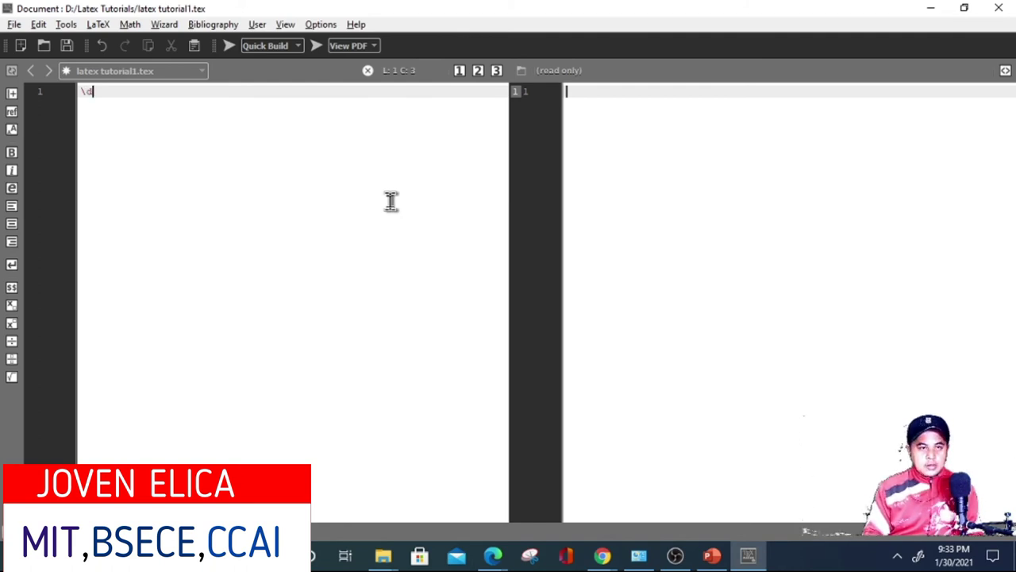
text(ocum)
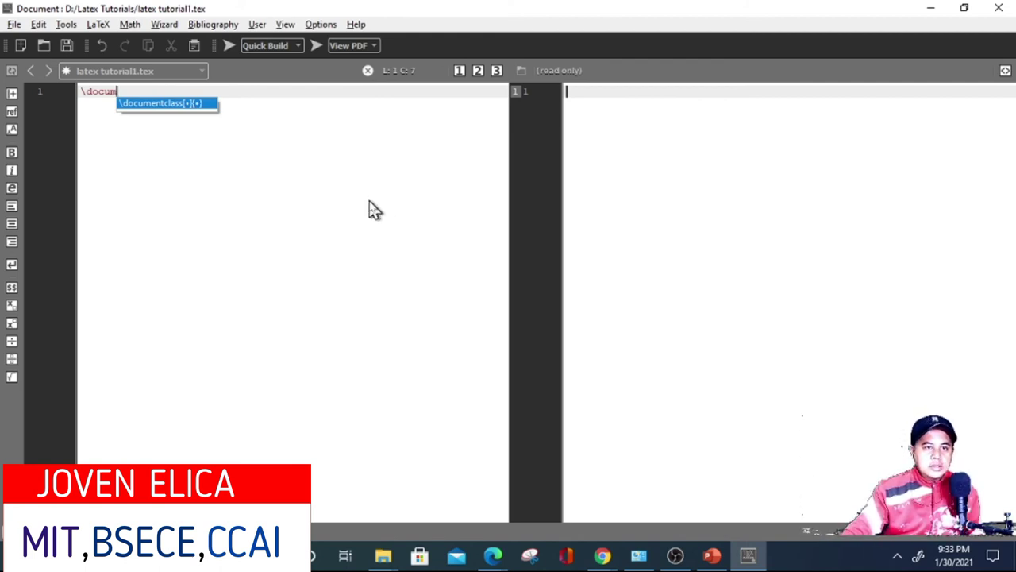
click(162, 103)
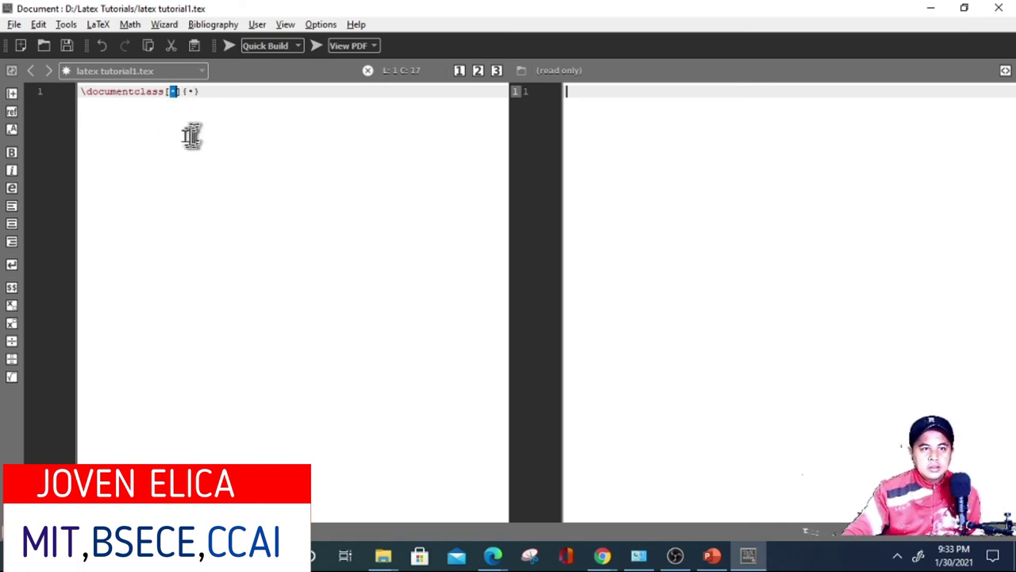